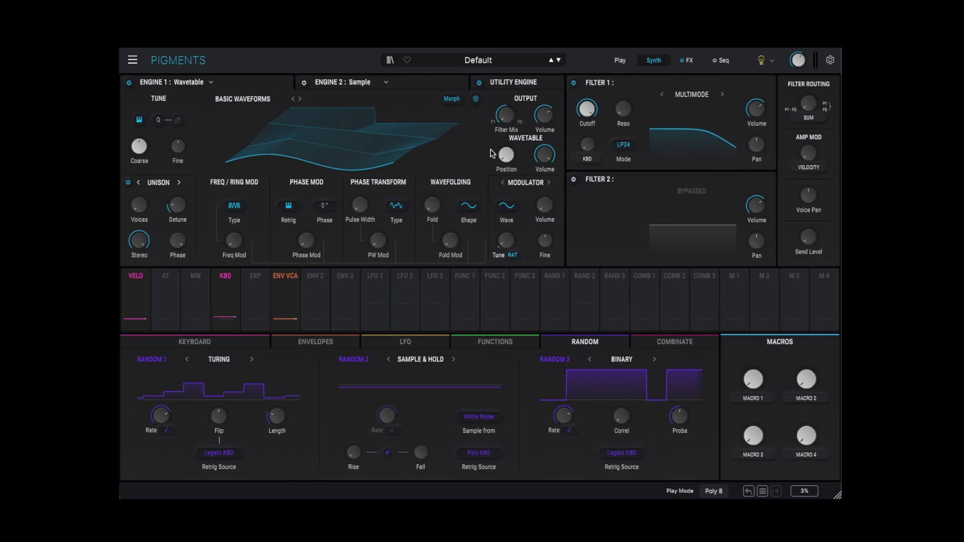
In the Utility Engine, change the Noise 2 source to Audio Input
left_click(510, 84)
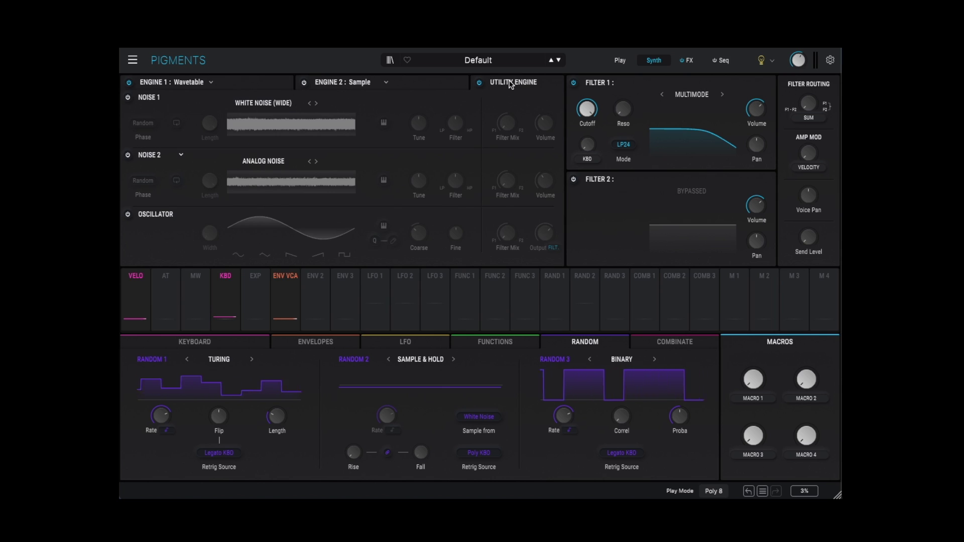
left_click(181, 156)
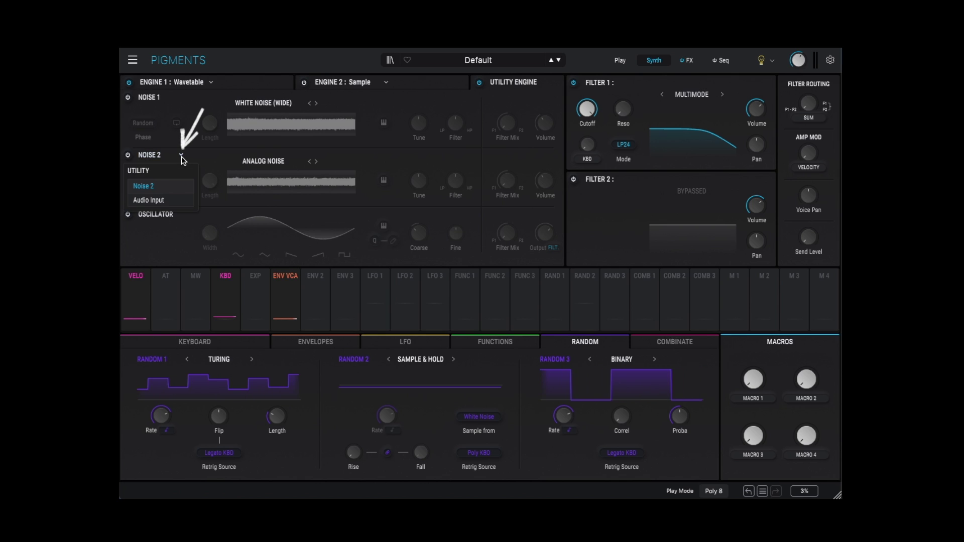
left_click(159, 201)
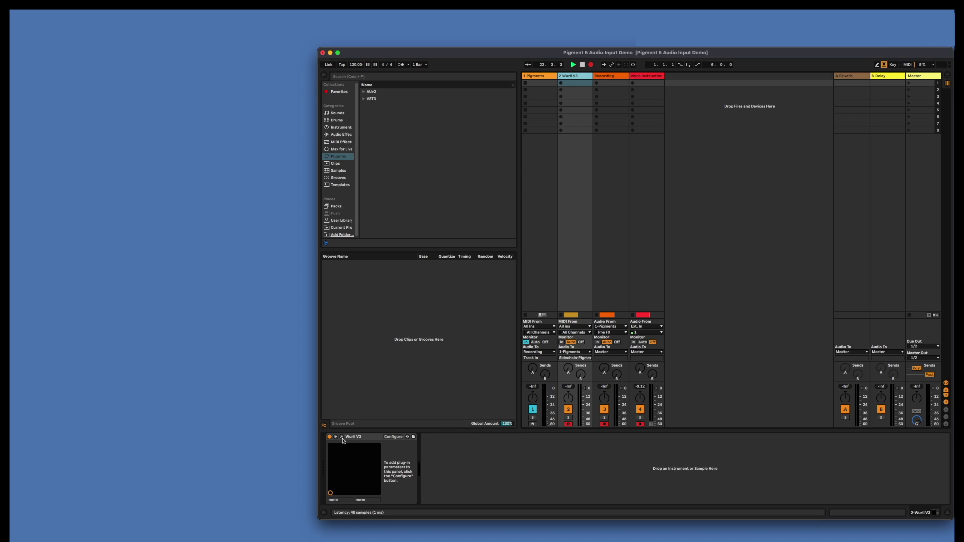
In Ableton Live, open the Wurli V3 plug-in window and select the Pigments track
left_click(342, 438)
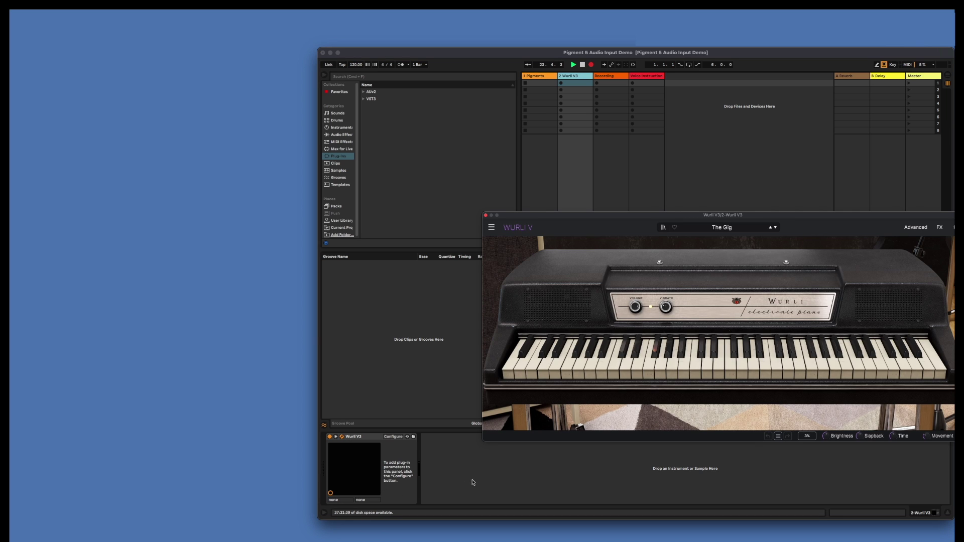
left_click(542, 78)
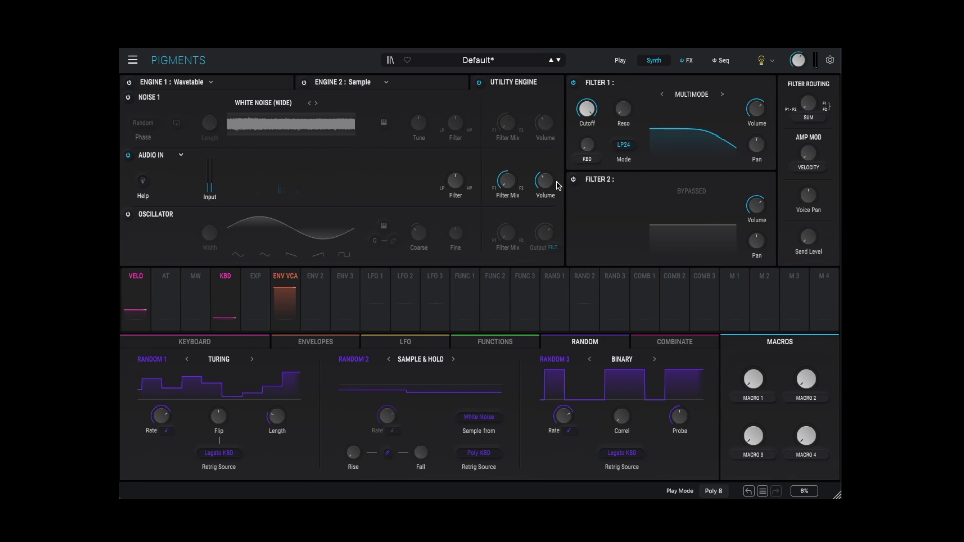
Raise the Audio In volume in the Utility Engine to 18.2 dB
mouse_move(557, 178)
mouse_move(547, 187)
left_mouse_down()
mouse_move(548, 168)
mouse_move(547, 186)
left_mouse_up()
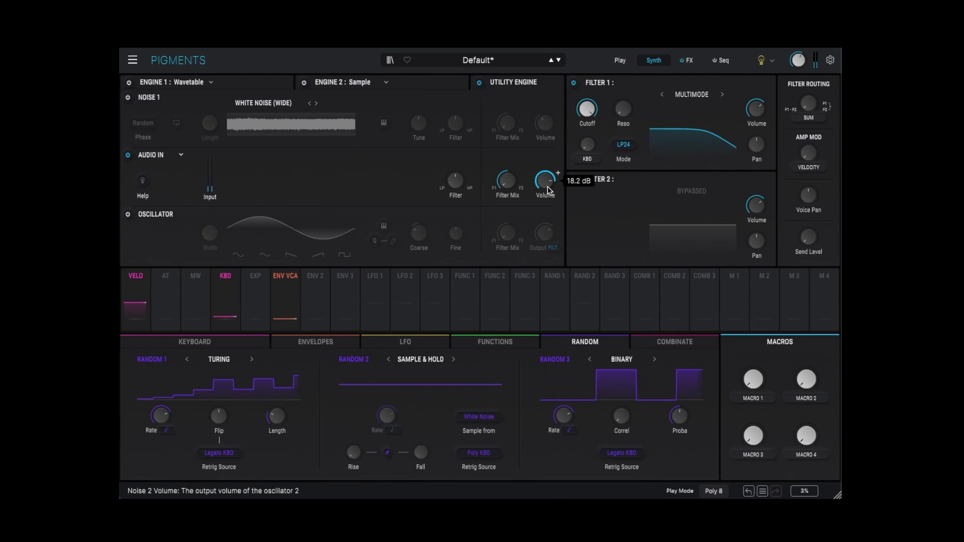
mouse_move(507, 182)
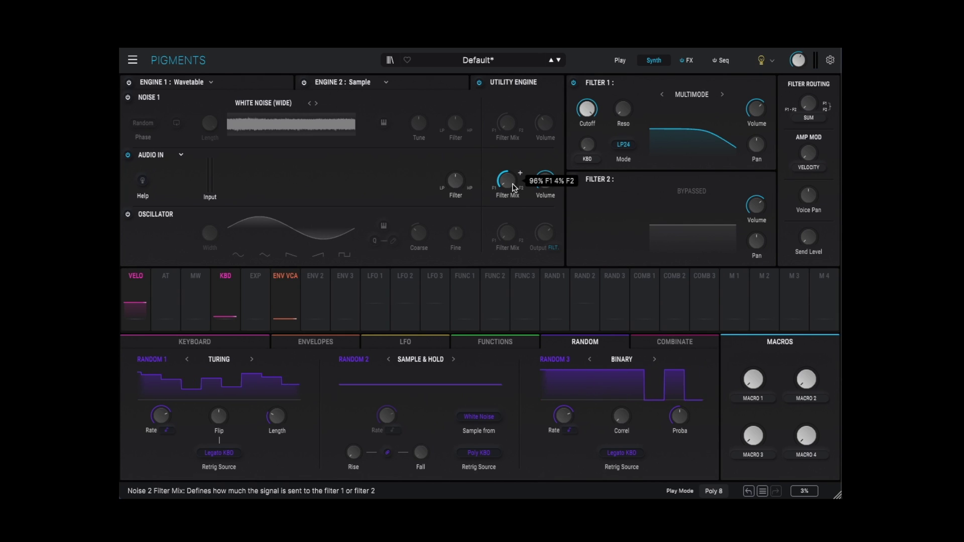
Set Filter 1's resonance to 0.580 and lower its cutoff to about 629 Hz
left_click_drag(585, 107, 623, 99)
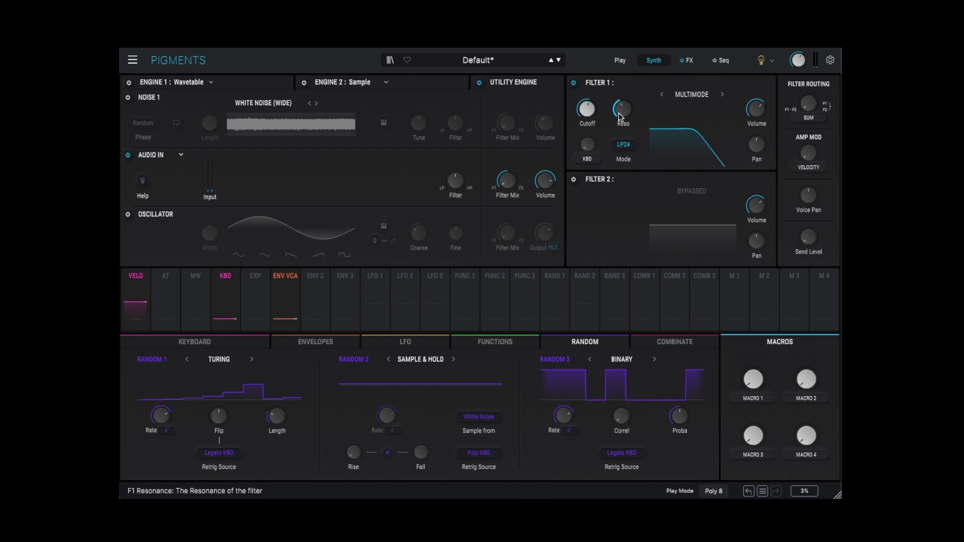
mouse_move(596, 120)
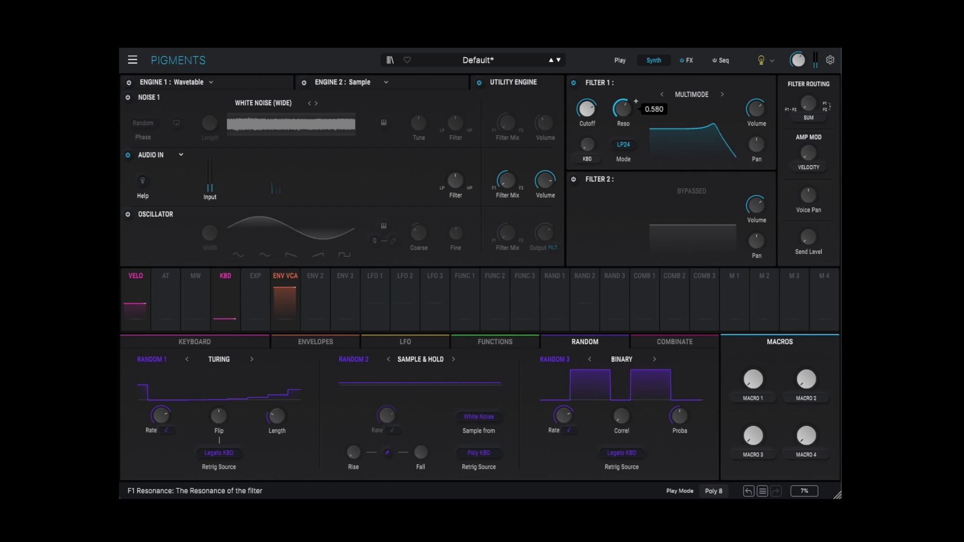
mouse_move(600, 101)
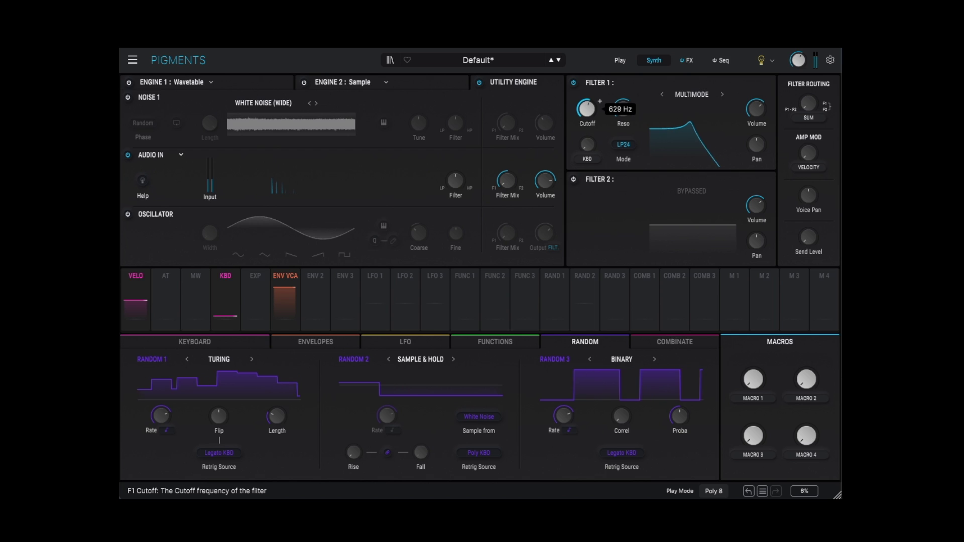
Change Filter 1 to the Formant type and adjust its Freq Shift
left_click(689, 95)
left_click(697, 251)
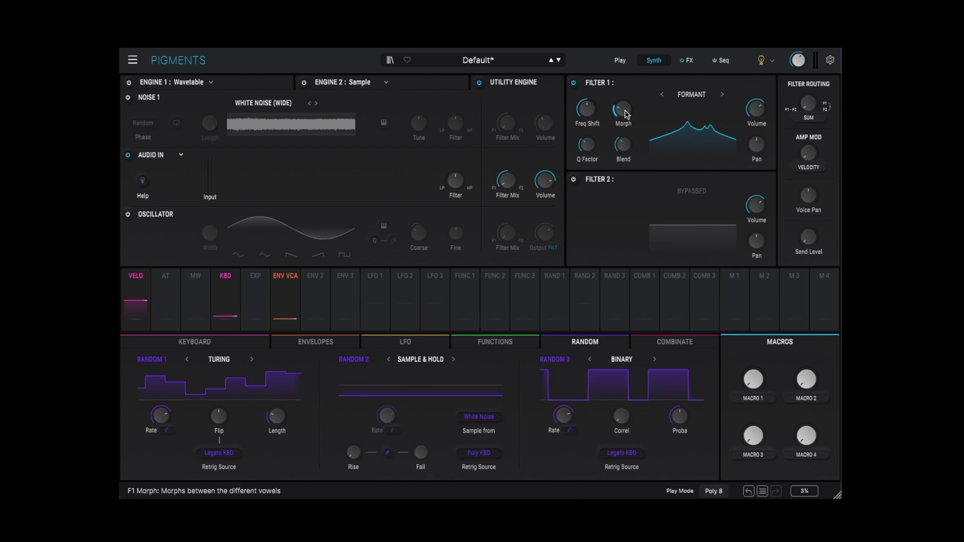
left_click_drag(590, 120, 590, 145)
left_click_drag(599, 102, 599, 84)
Assign Random 1 to modulate the Freq Shift of the Formant filter
mouse_move(520, 172)
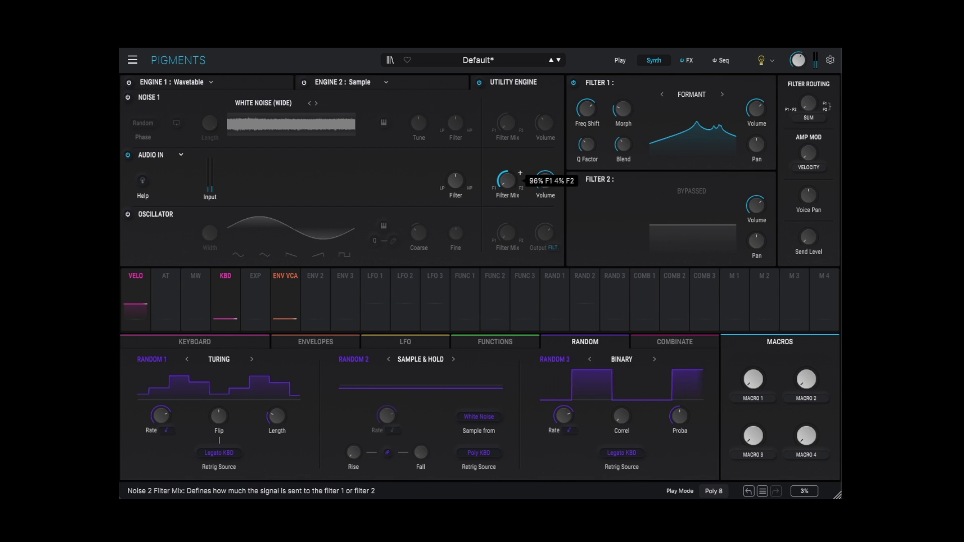
left_click_drag(552, 280, 618, 181)
mouse_move(755, 109)
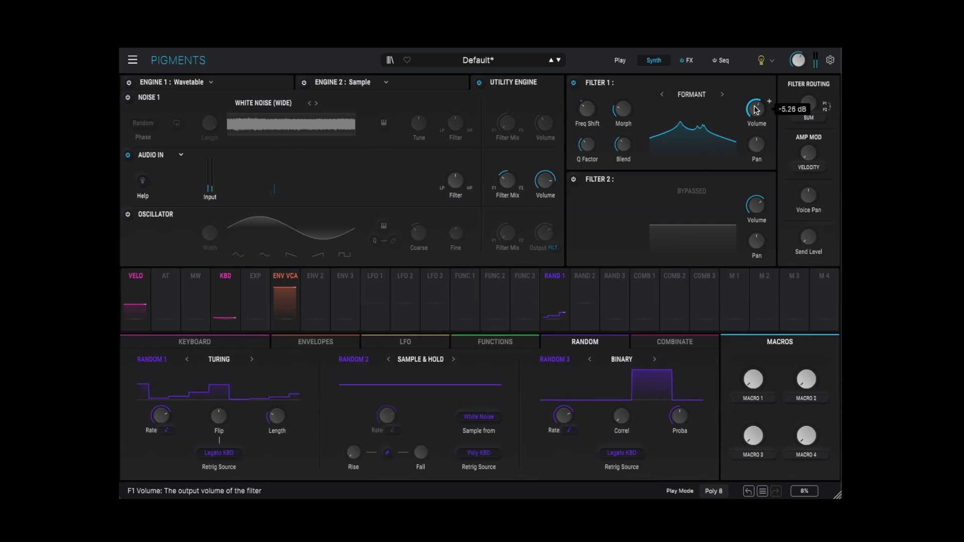
In the FX A chain, replace the Delay with Chorus JUN-6 and the Reverb with PS Delay
left_click(689, 62)
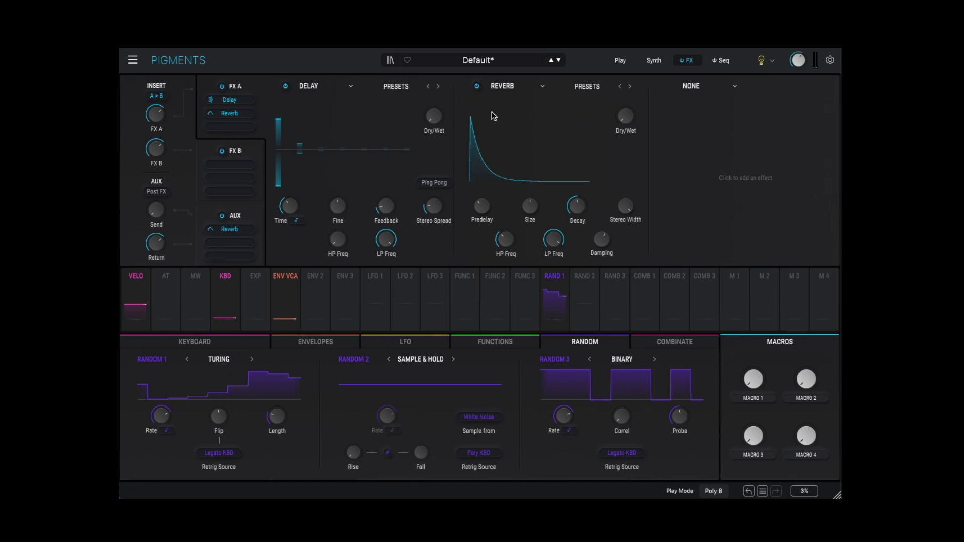
left_click(351, 88)
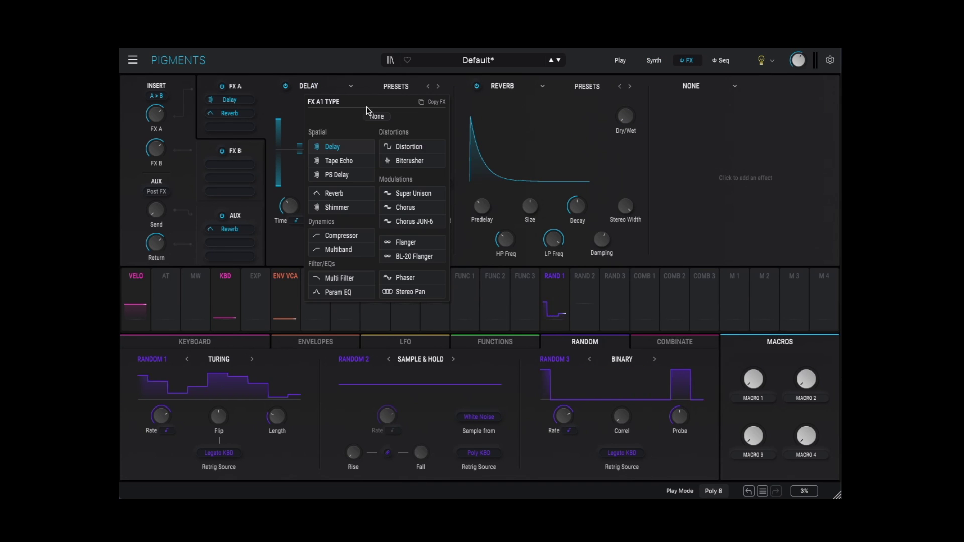
left_click(414, 222)
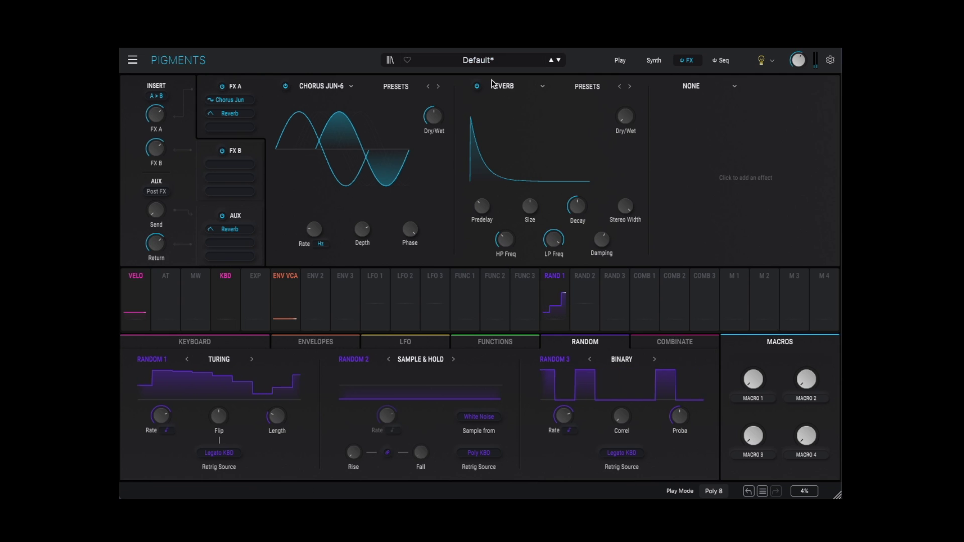
left_click(506, 86)
left_click(536, 176)
mouse_move(582, 203)
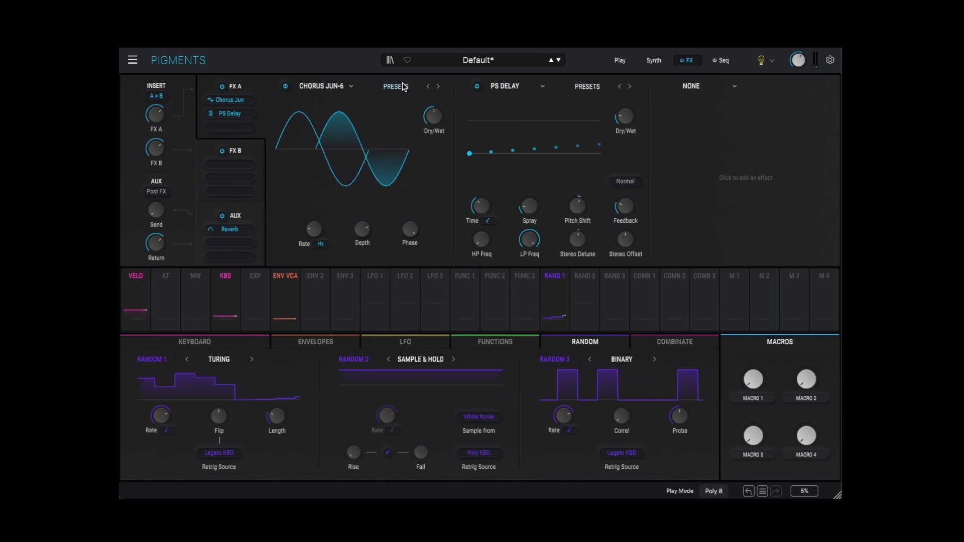
Turn on Engine 1 and load the Centroid Square Smooth wavetable from the Pigments 5 bank
left_click(655, 61)
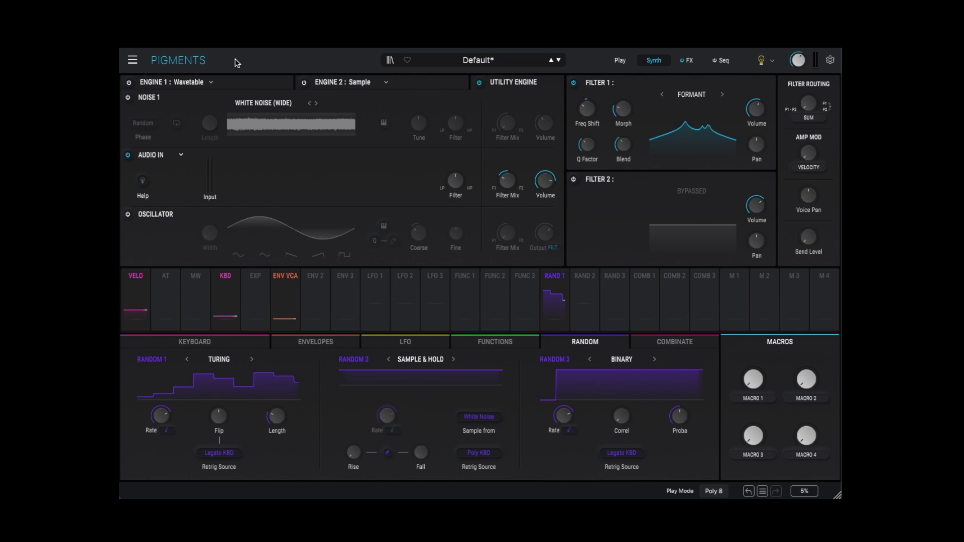
left_click(221, 87)
left_click(129, 82)
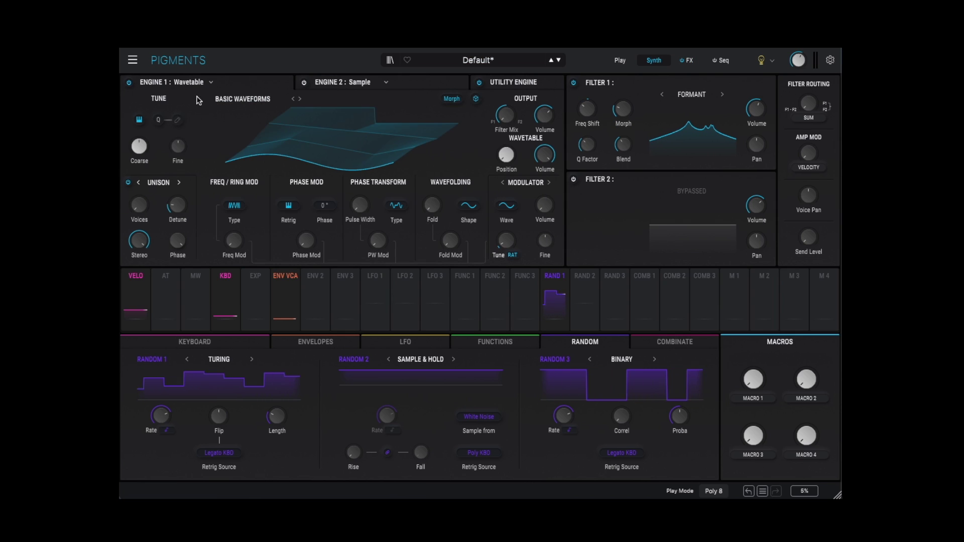
left_click(235, 102)
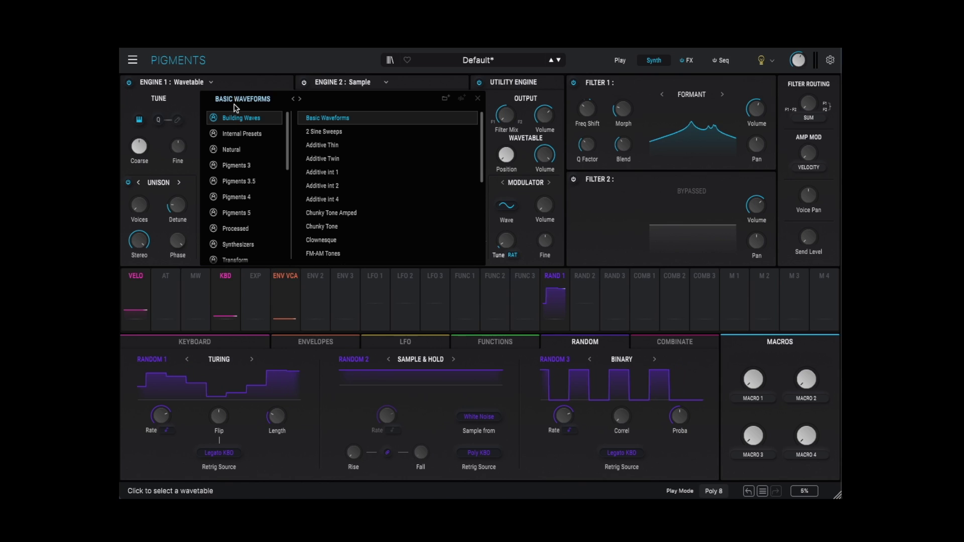
left_click(259, 213)
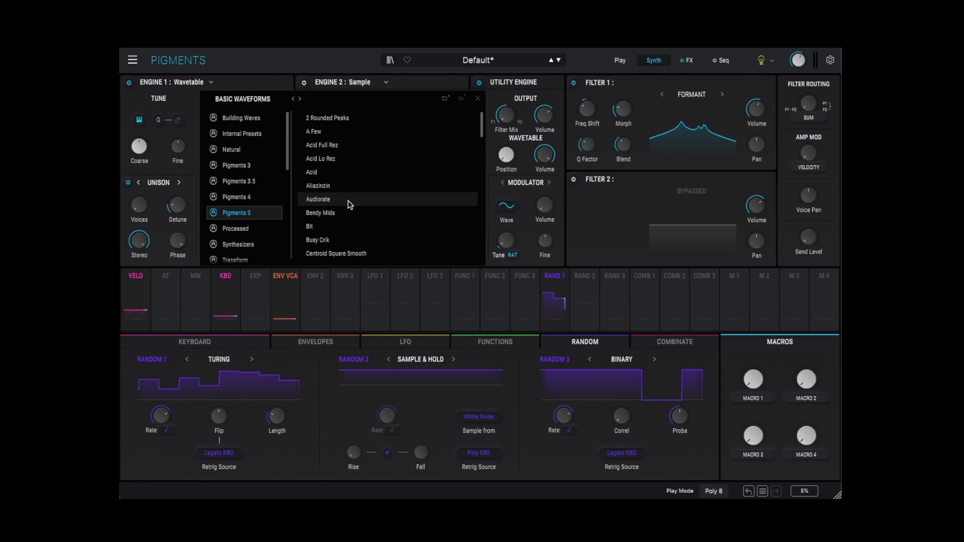
left_click(362, 252)
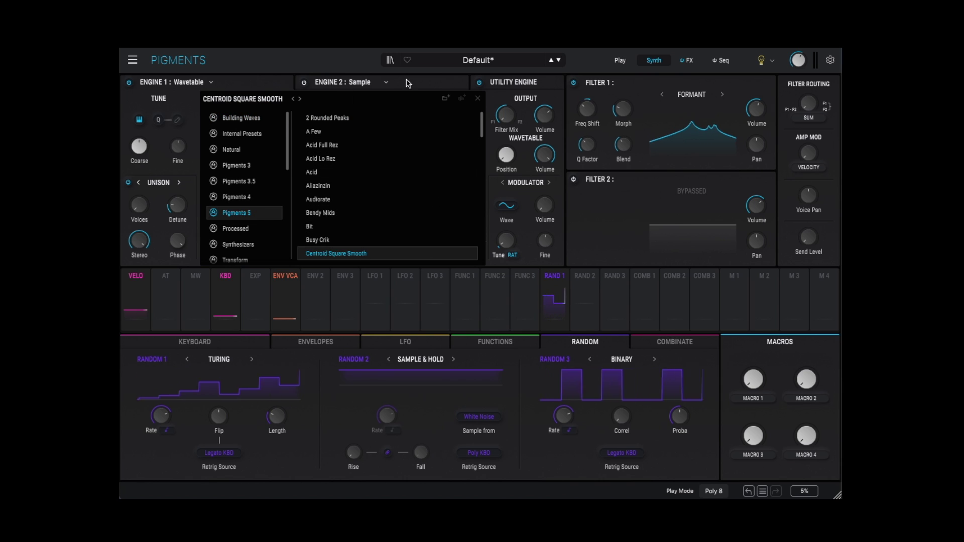
left_click(478, 99)
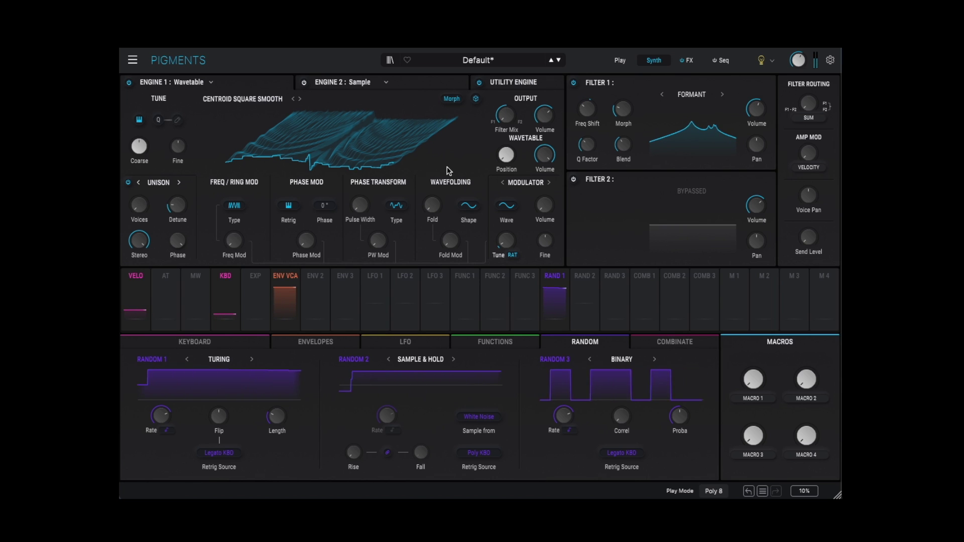
Assign LFO 1 to modulate Engine 1's wavetable position
mouse_move(544, 114)
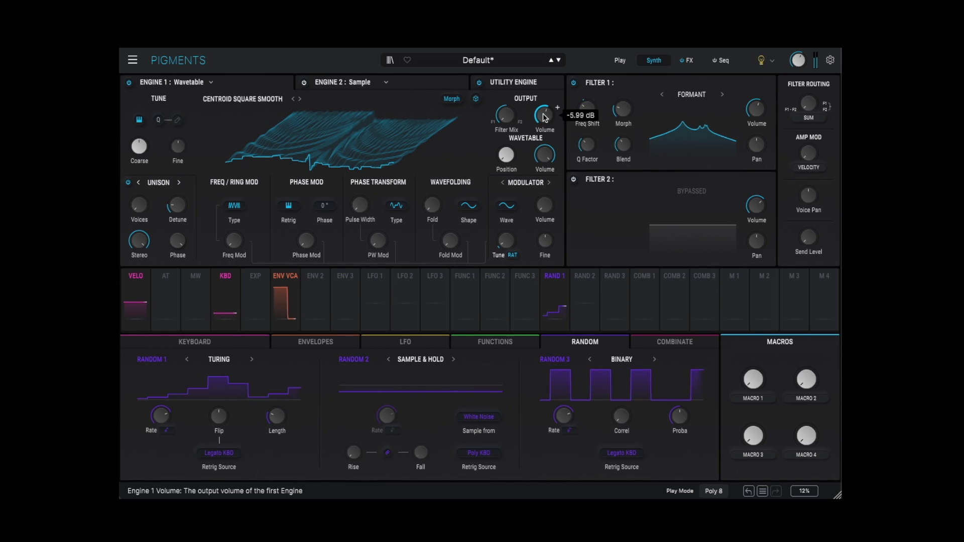
left_click(376, 299)
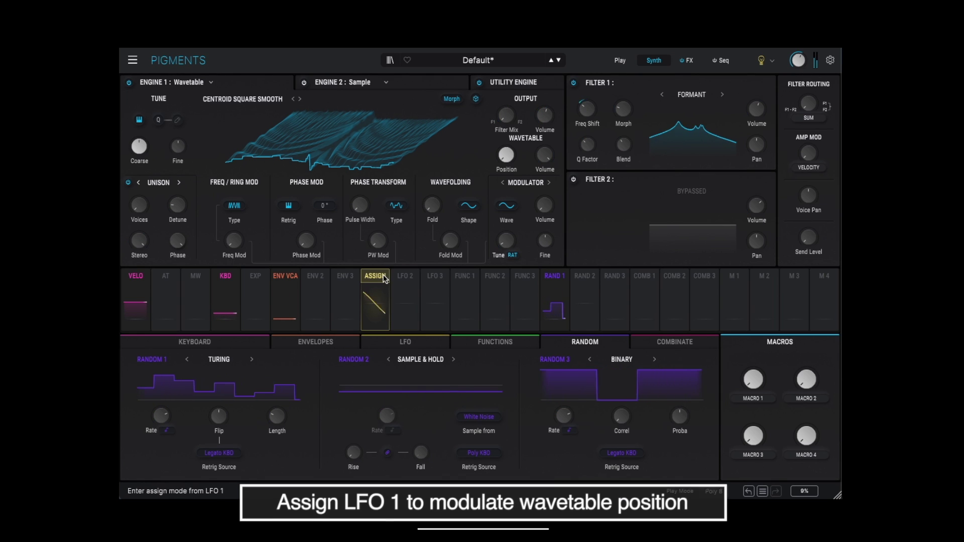
left_click(503, 156)
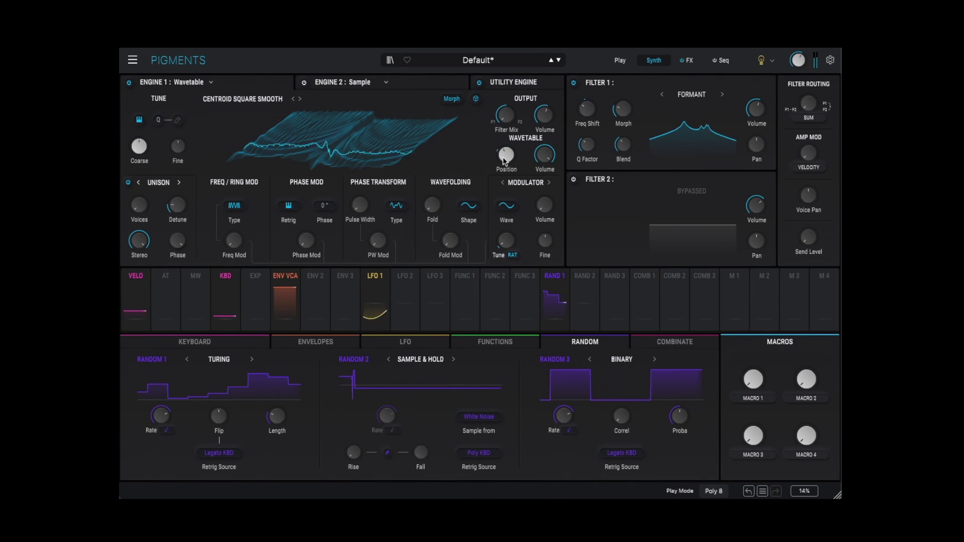
Bypass the PS Delay in the FX A chain and return to the Synth view
left_click(687, 60)
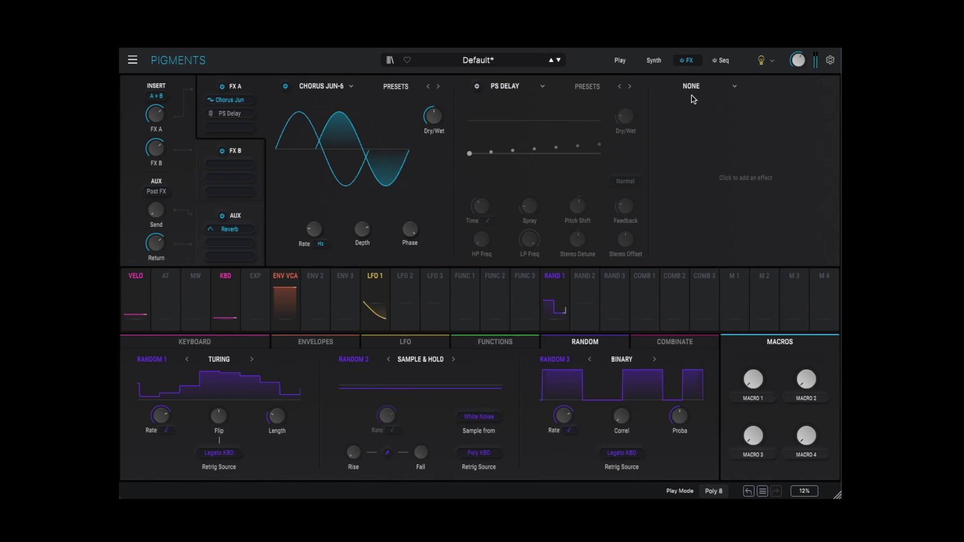
left_click(653, 61)
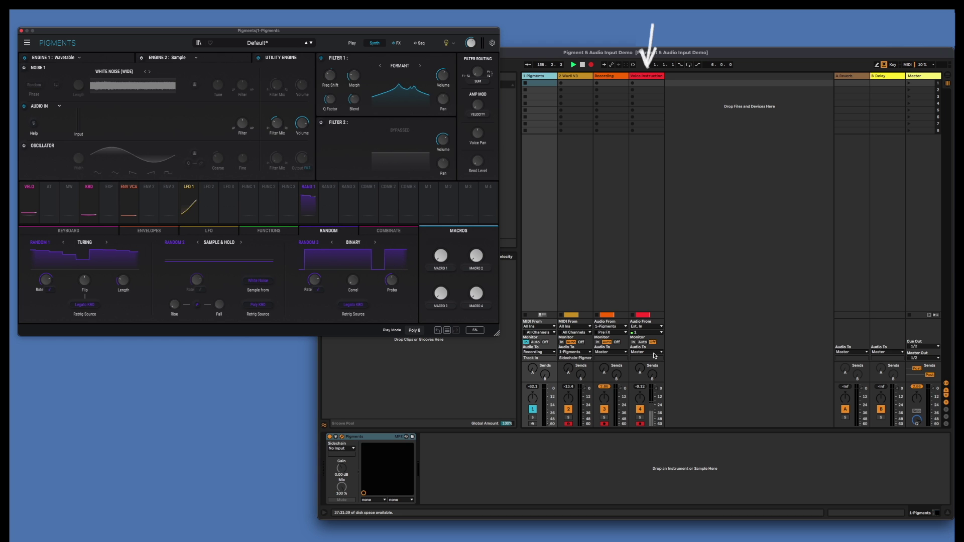
In Ableton Live, route the red voice track's audio output to the 1-Pigments track
left_click(655, 353)
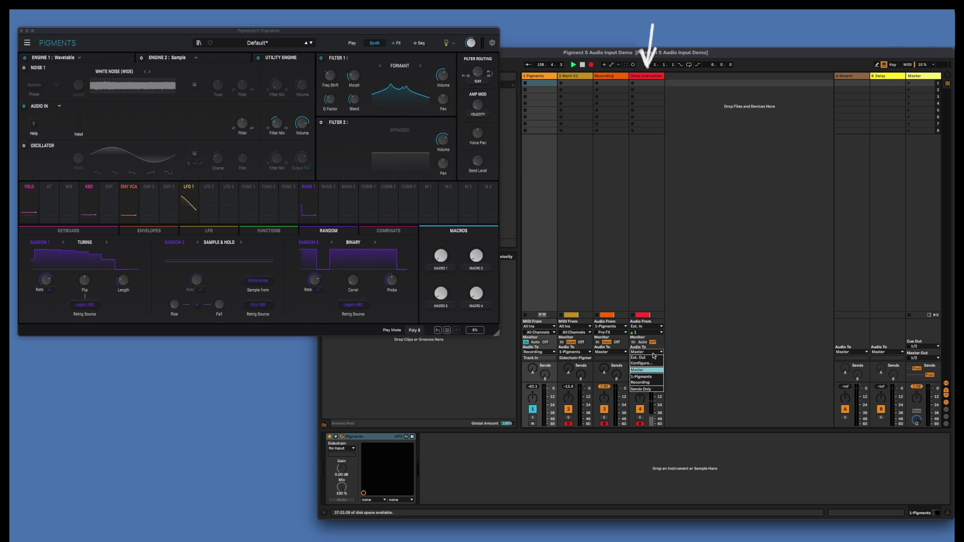
left_click(648, 378)
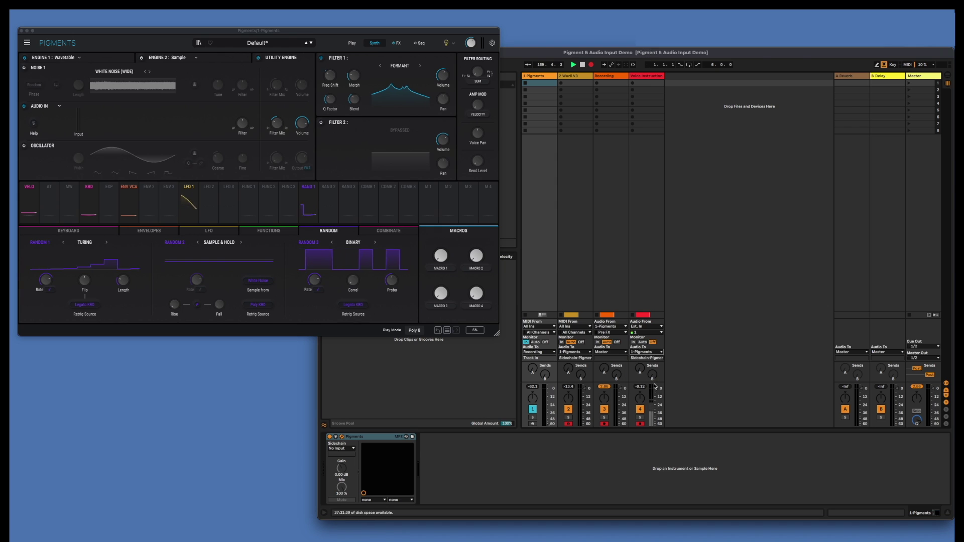
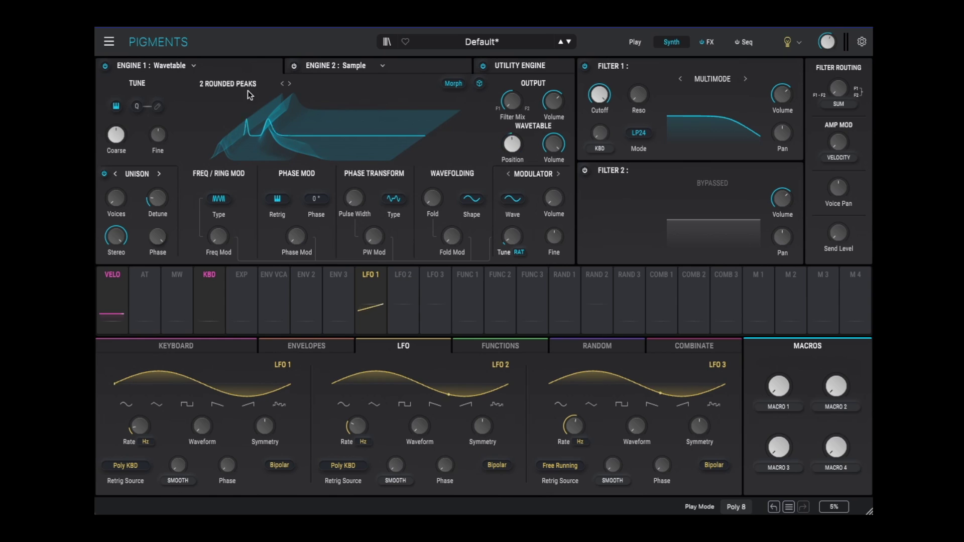
Load the Acid Full Rez wavetable from the Pigments 5 bank into Engine 1
left_click(232, 86)
left_click(330, 137)
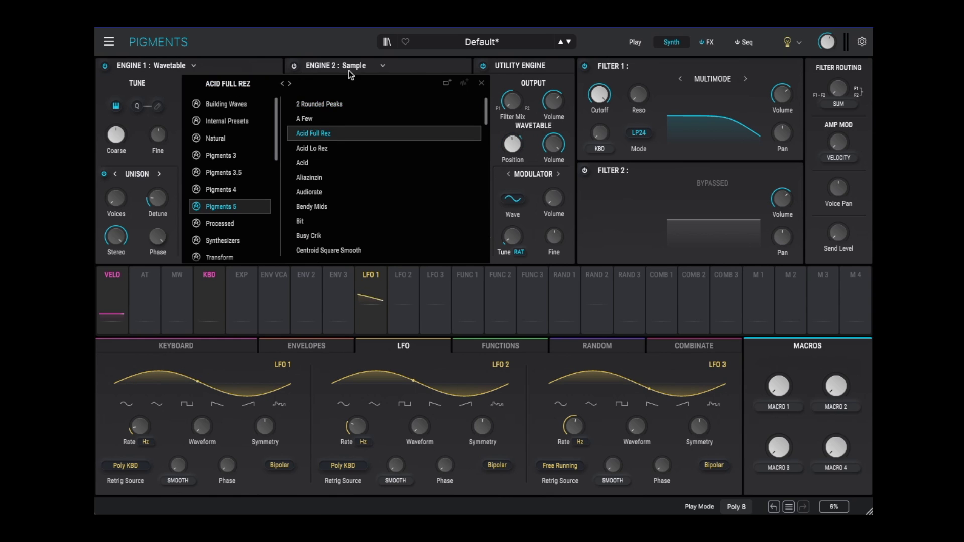
left_click(482, 83)
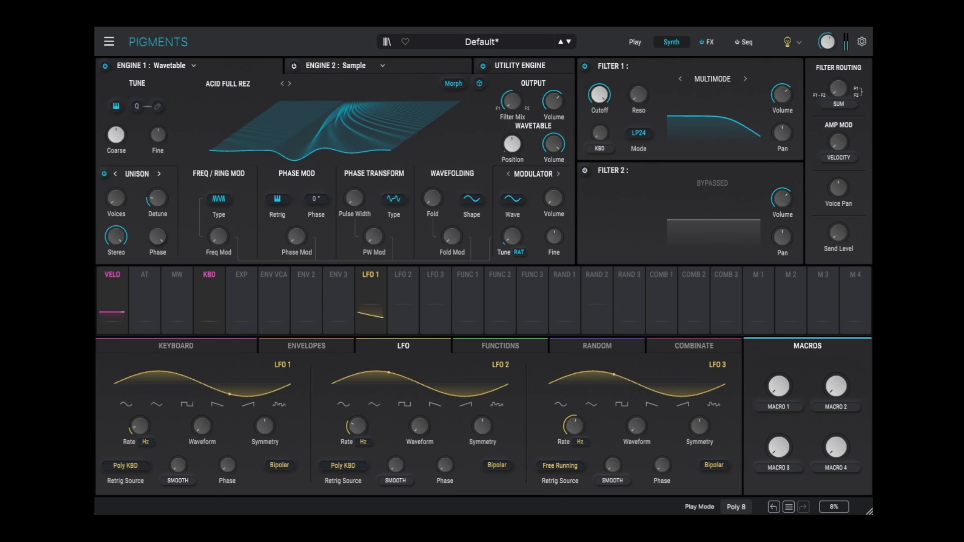
Load the Hey Ya wavetable from the Pigments 5 bank into Engine 1 and increase LFO 1's rate
left_click(245, 110)
scroll(334, 206, "down", 8)
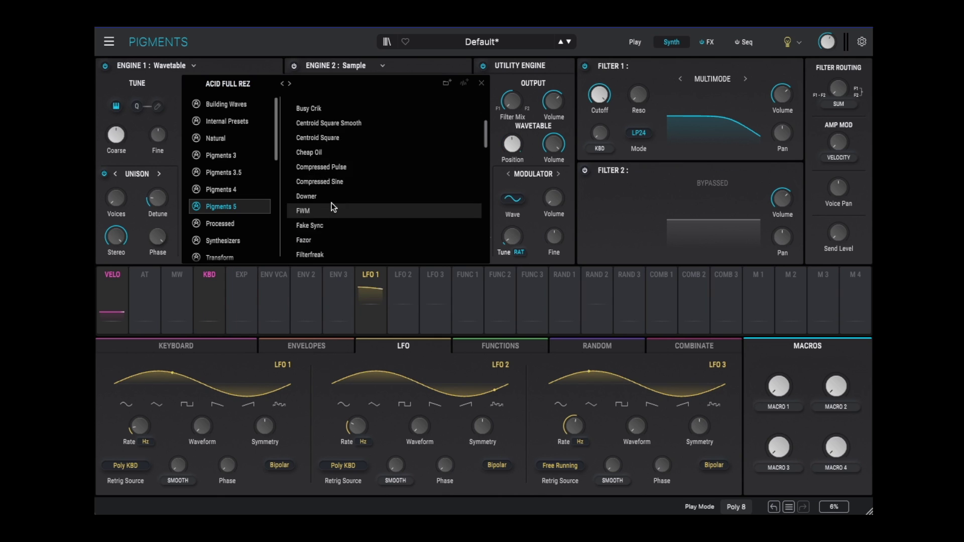
left_click(306, 214)
left_click(481, 83)
left_click_drag(144, 433, 146, 429)
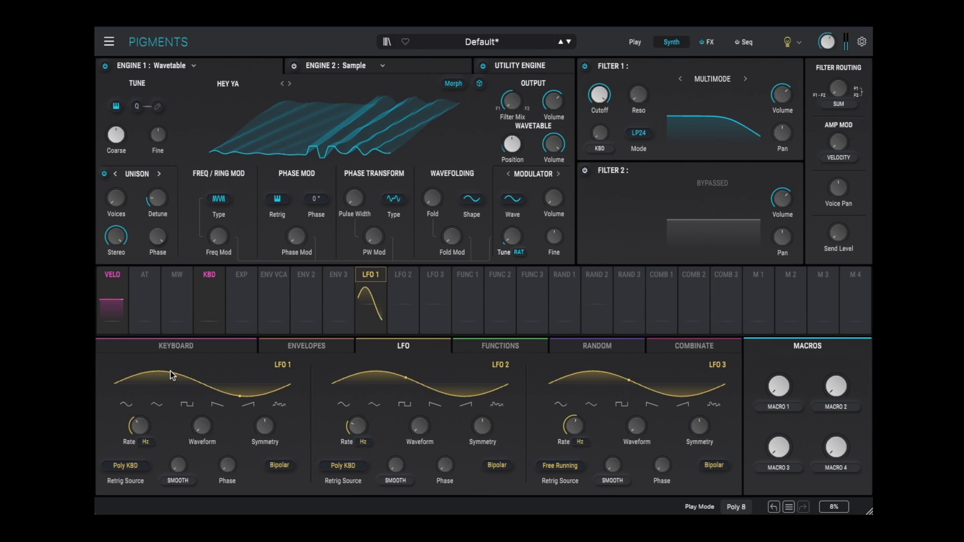
Lower LFO 1's rate and try further Pigments 5 wavetables in Engine 1, ending with Synced Squarish
left_click_drag(140, 426, 139, 433)
left_click(247, 89)
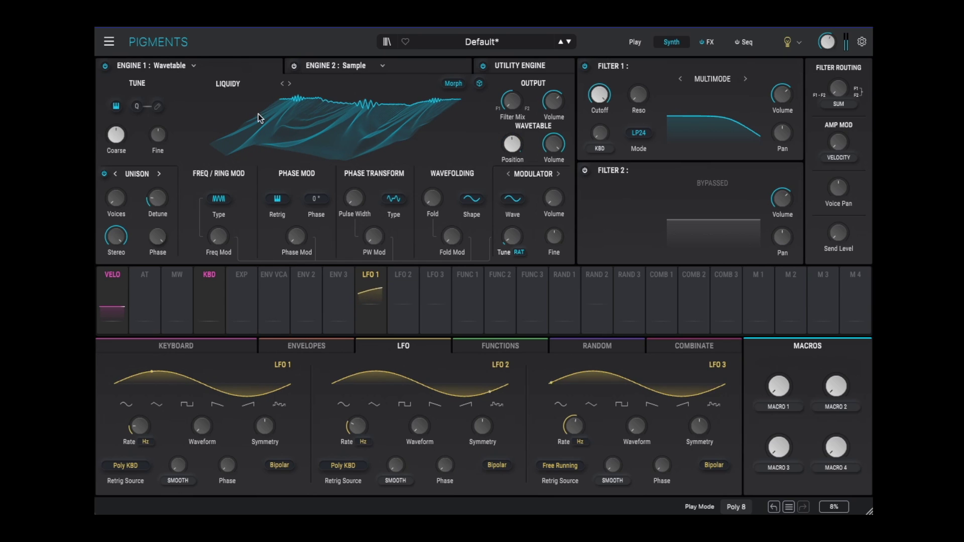
left_click(227, 86)
scroll(333, 209, "down", 3)
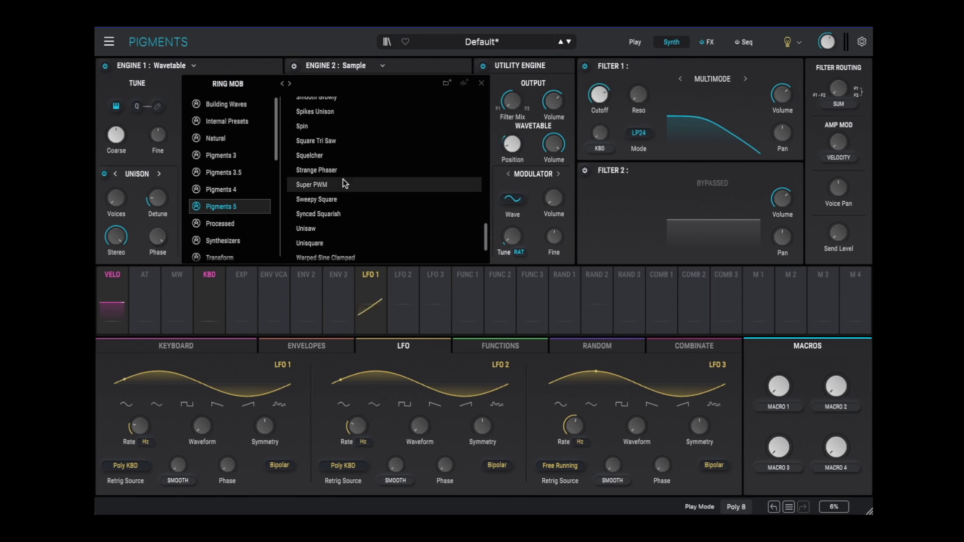
left_click(345, 217)
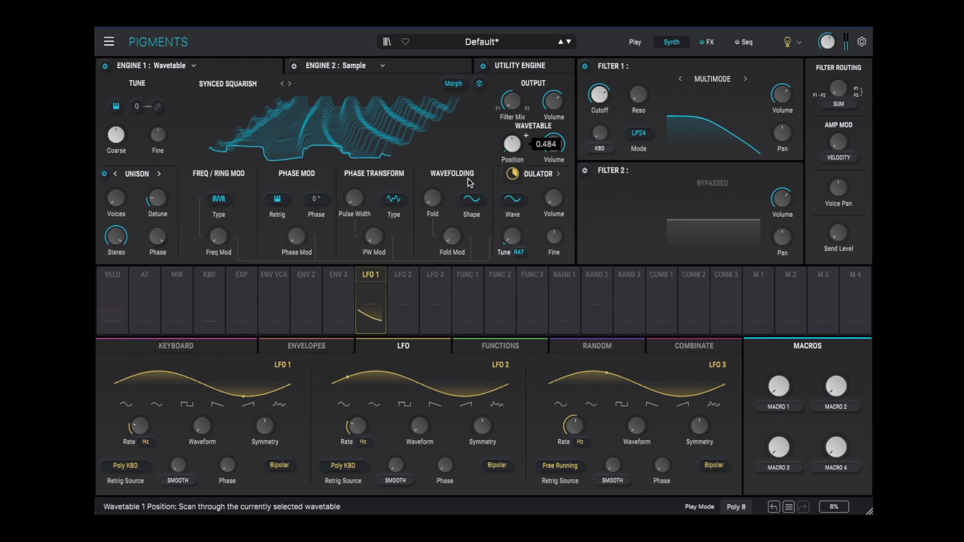
Remove LFO 1's modulation routing to the WT1 Position
left_click(366, 273)
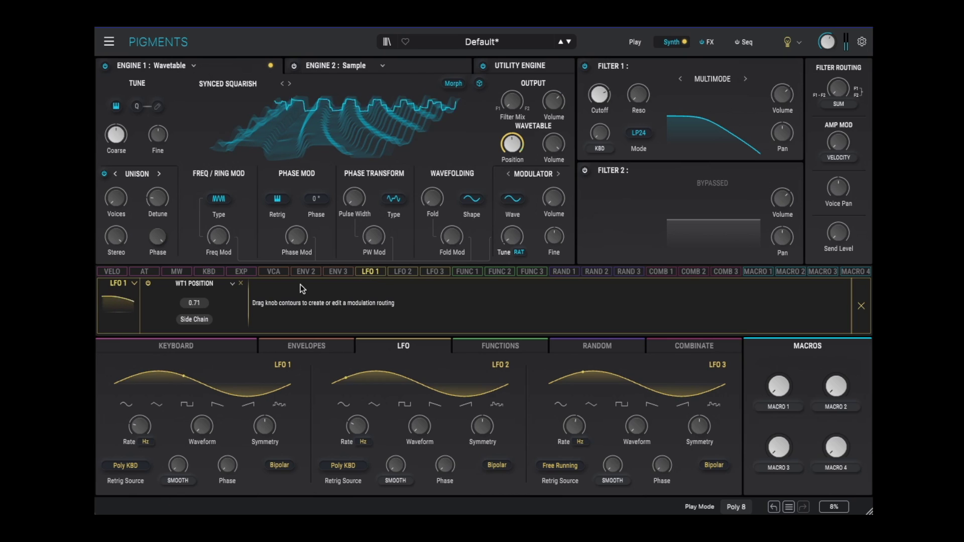
left_click(240, 284)
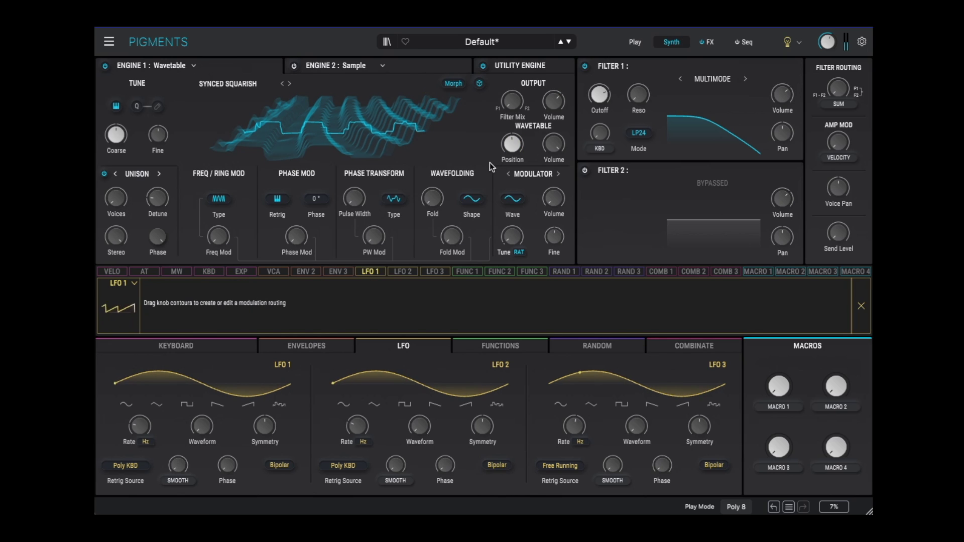
Enable the sequencer in Sequencer mode and load the Step Sequencer 16 pattern preset
left_click(742, 44)
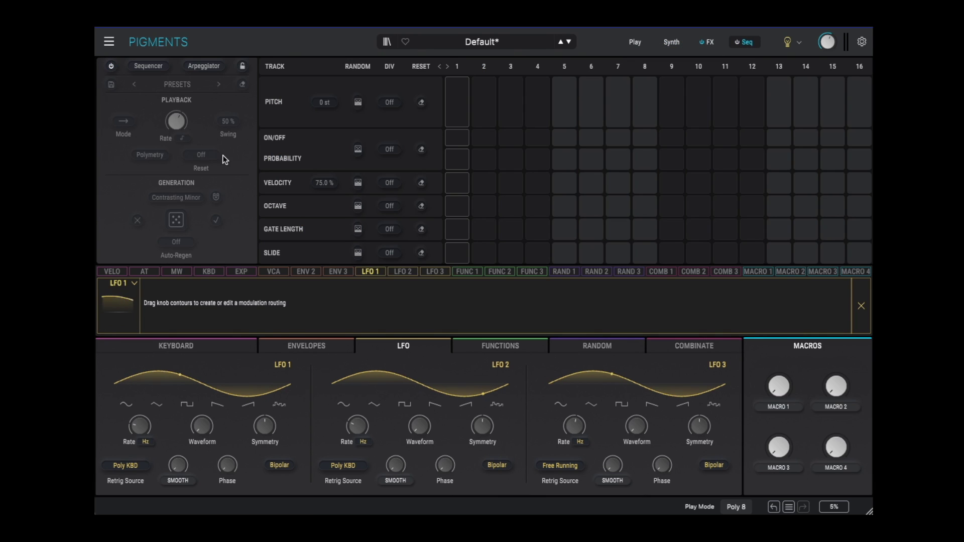
left_click(151, 67)
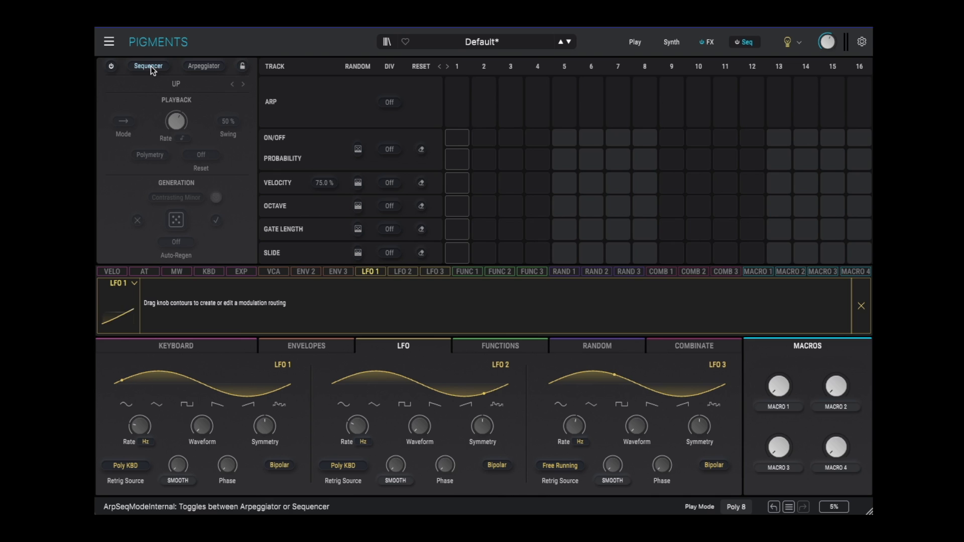
left_click(111, 66)
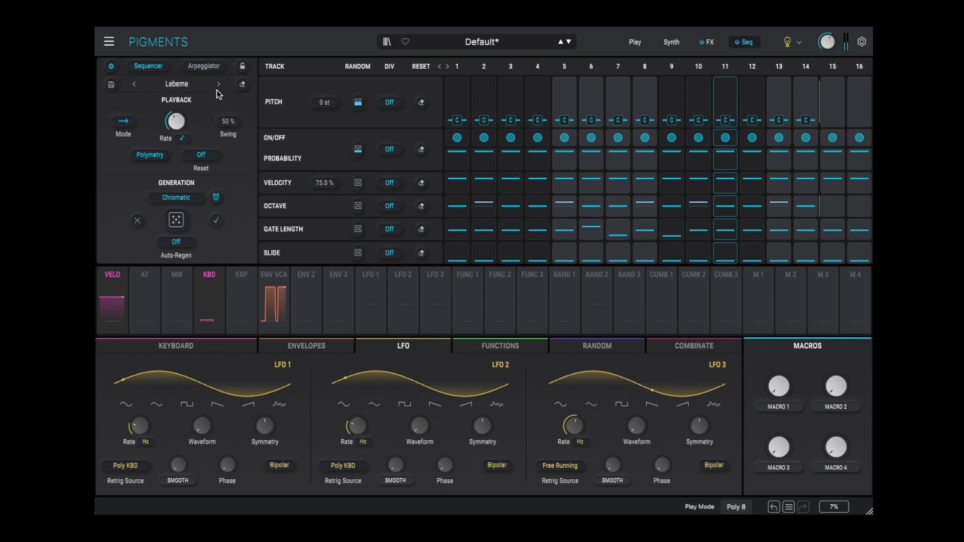
left_click(219, 84)
left_click(219, 85)
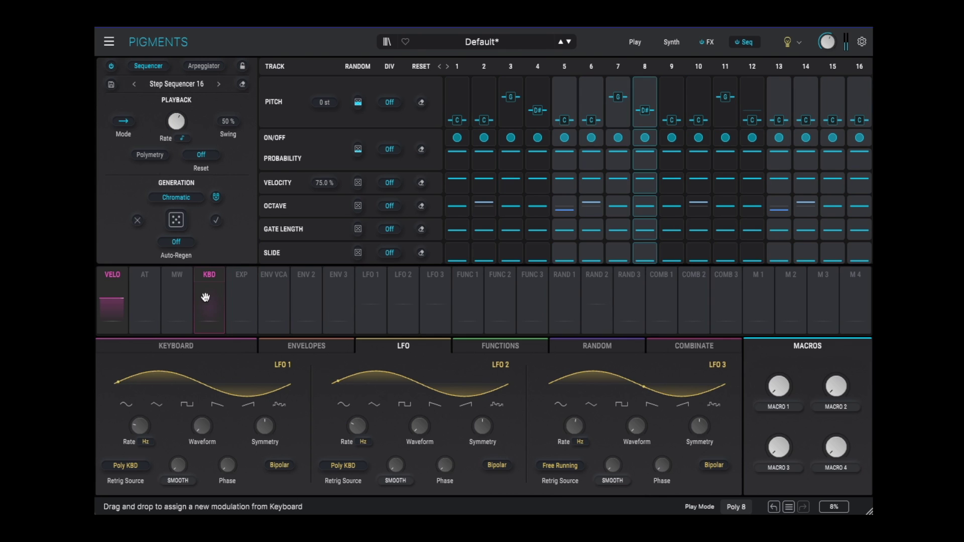
Regenerate the sequence's random values and lock the sequencer against preset changes
left_click(176, 220)
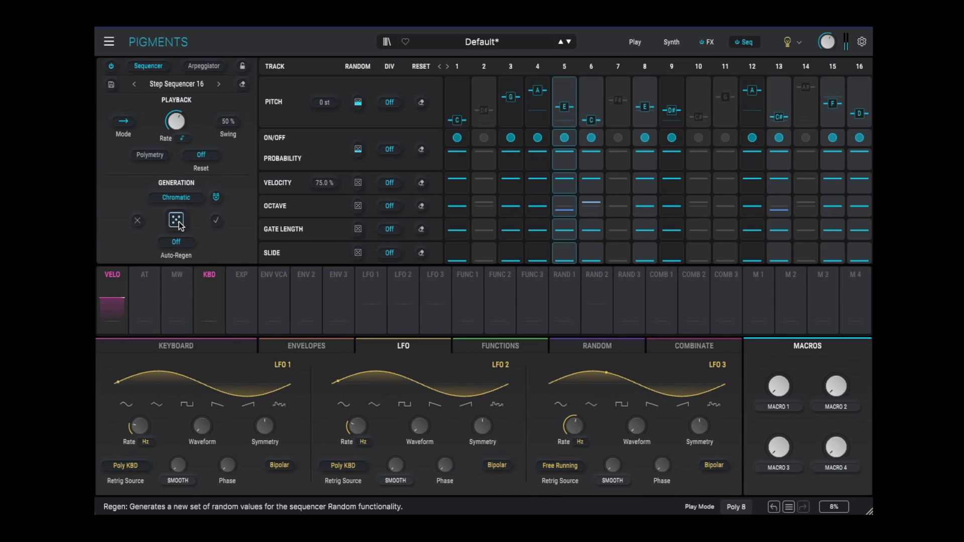
left_click(179, 221)
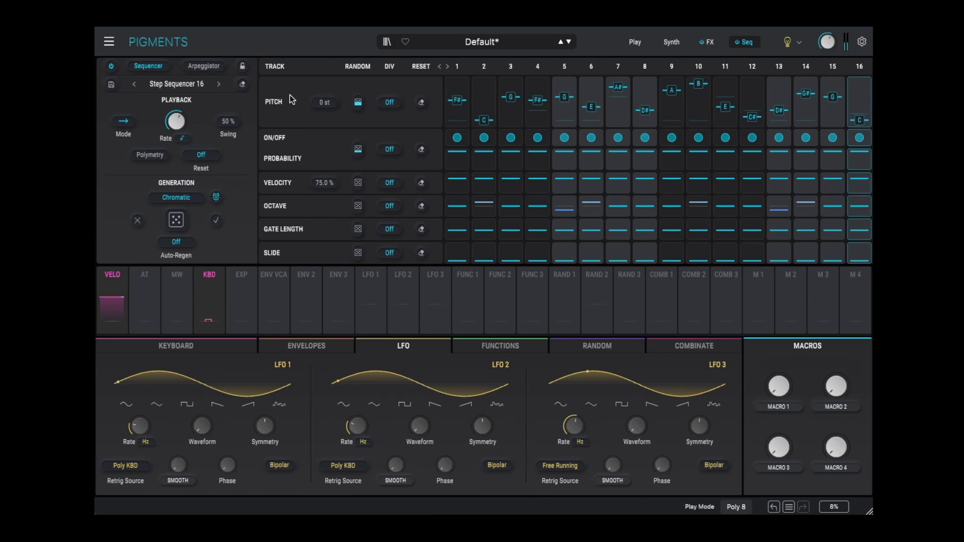
left_click(245, 71)
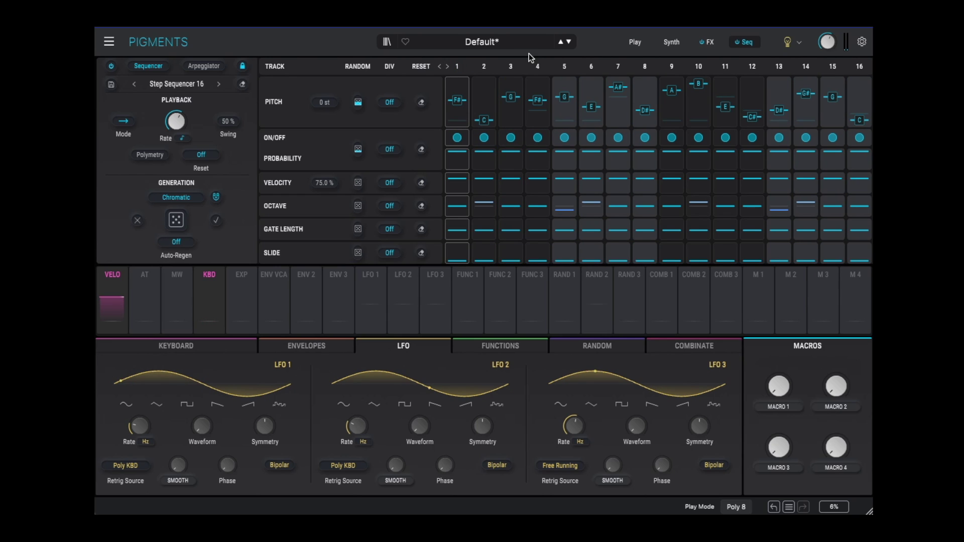
Step through the Bi-timbral and Vibrato on Mod Wheel presets with the sequencer locked, and load Granular Pad
left_click(562, 43)
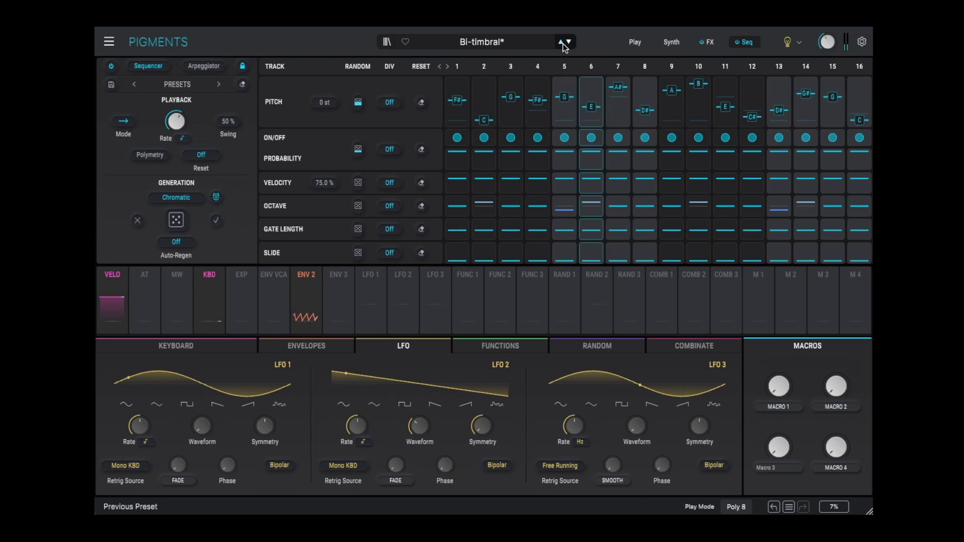
left_click(561, 43)
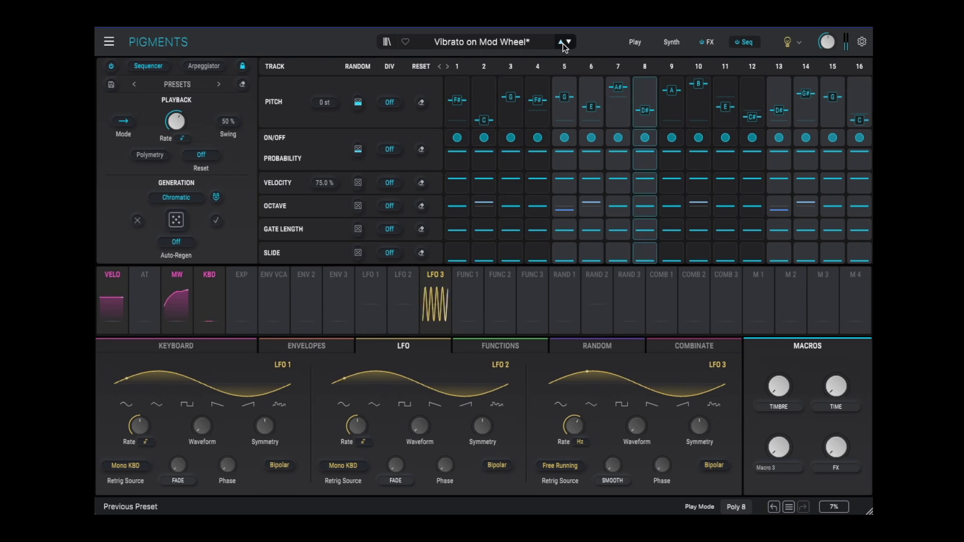
left_click(569, 42)
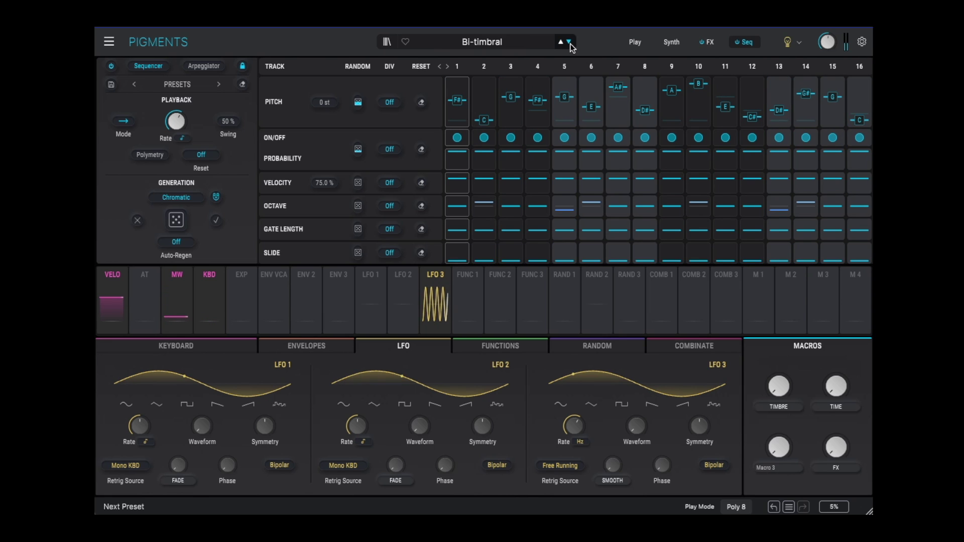
left_click(570, 43)
left_click(570, 42)
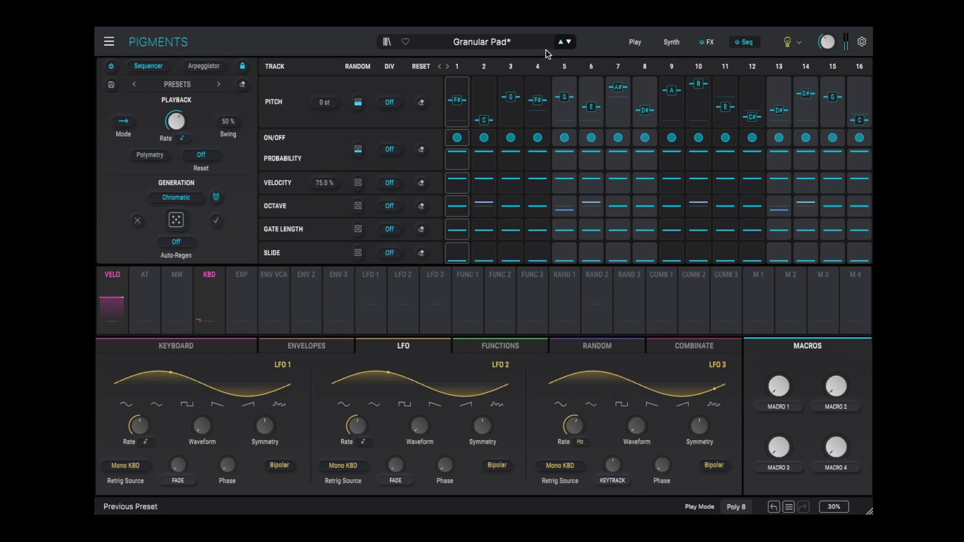
Save the preset with its locked sequence to the User bank as "Granular Pad with Sequence"
left_click(109, 41)
left_click(130, 86)
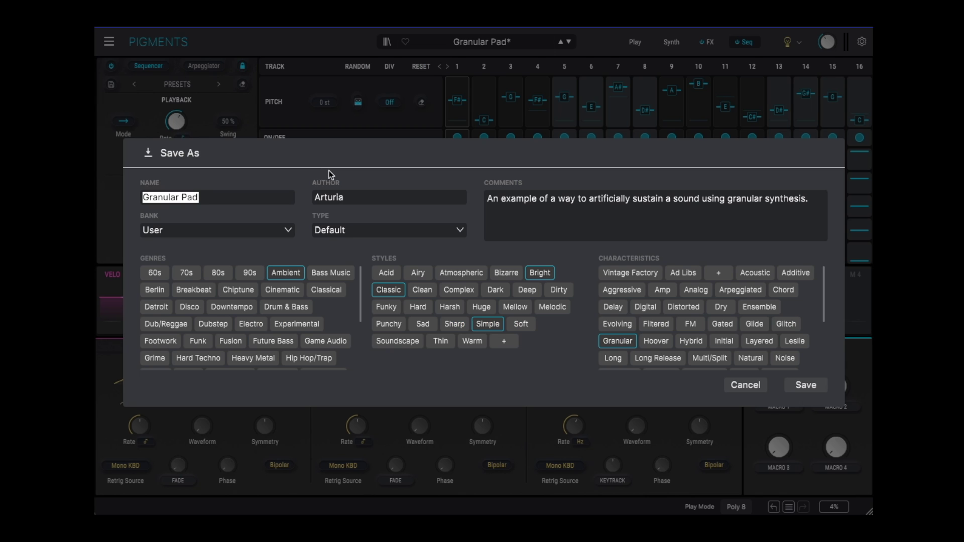
key("End")
type("with S")
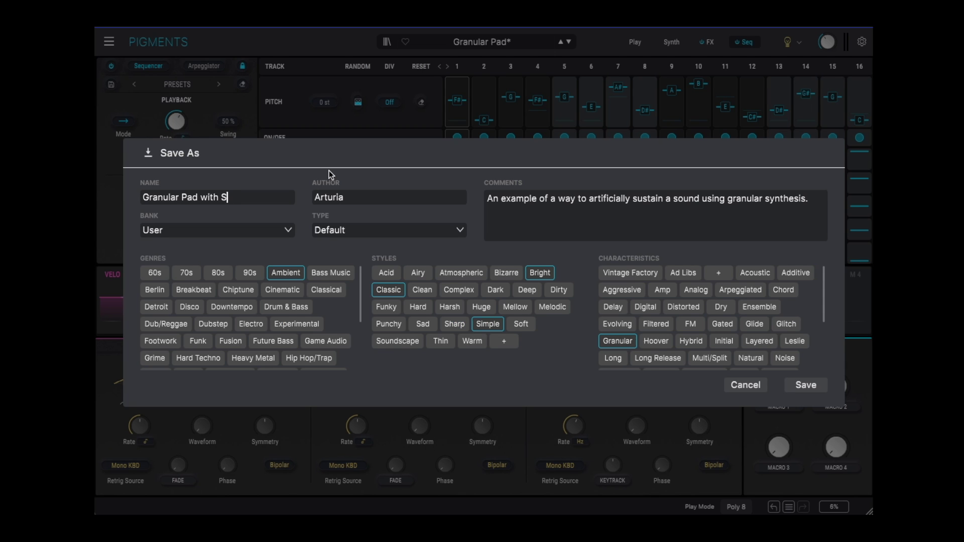
type("equence")
key("Return")
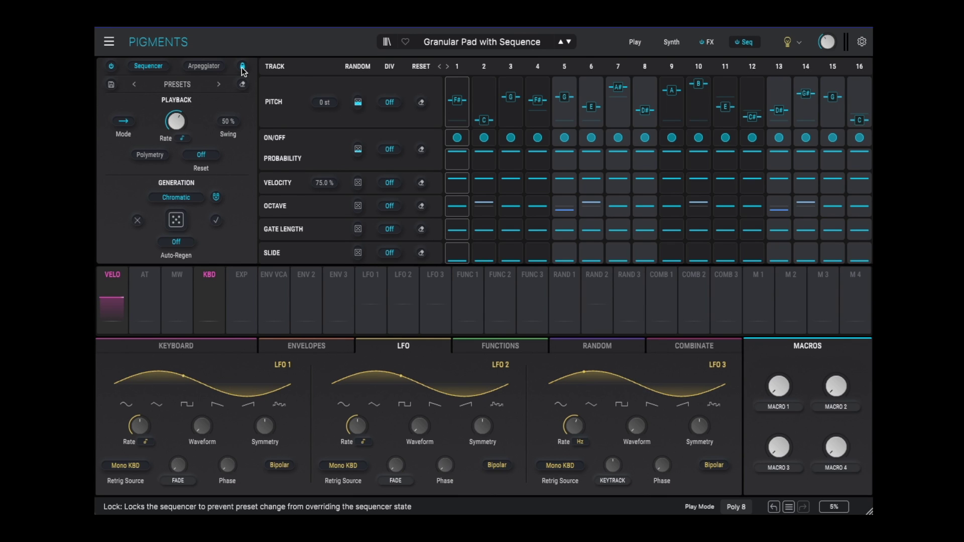
Load the '73 Like Magic preset from the Liquid Explorations bank and return to the synth interface
left_click(561, 41)
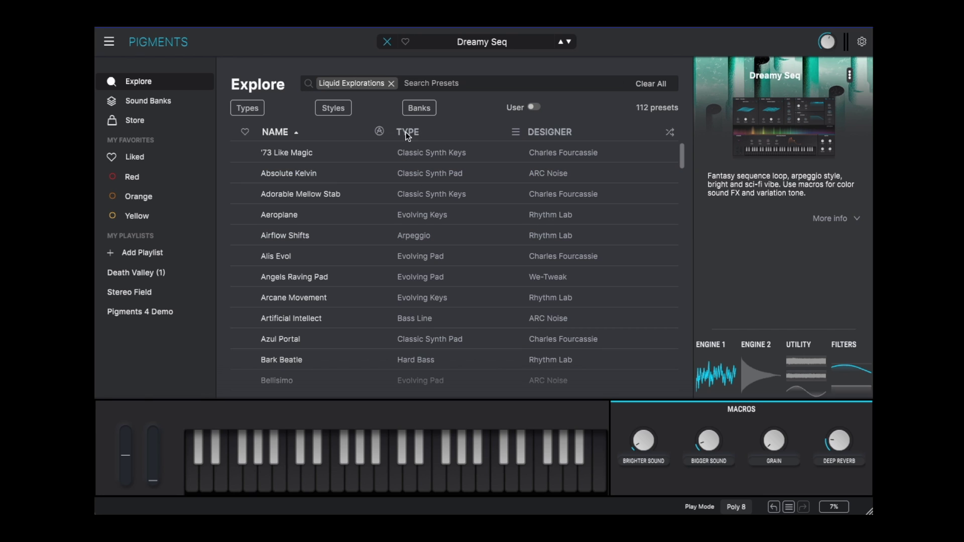
left_click(348, 154)
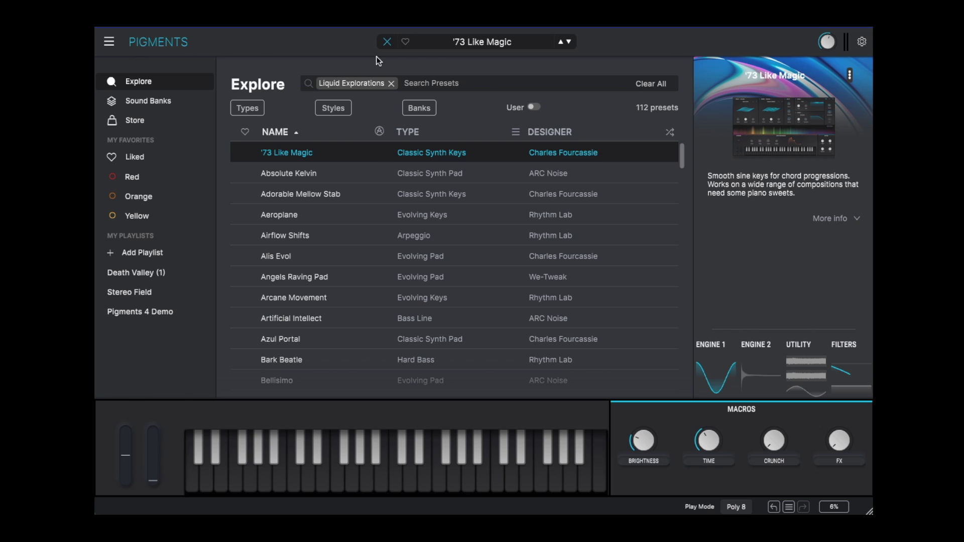
left_click(386, 42)
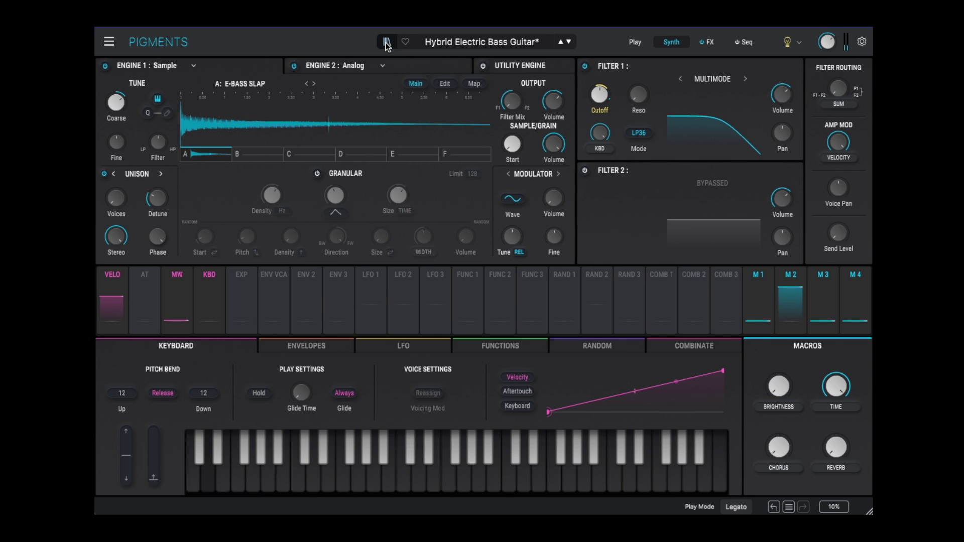
Load the Envolv Flurt Flute preset from the Beats Explorations bank and close the preset browser
left_click(386, 43)
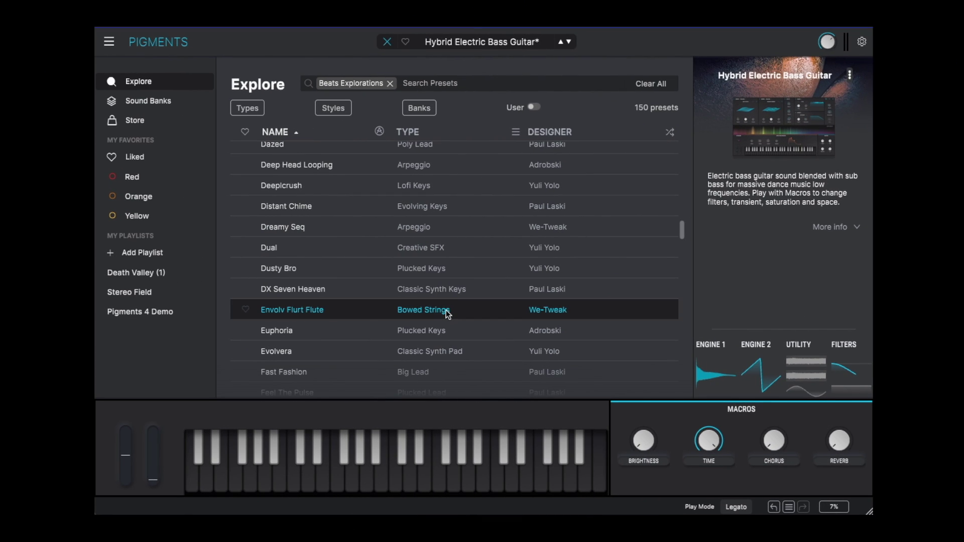
left_click(449, 313)
left_click(387, 43)
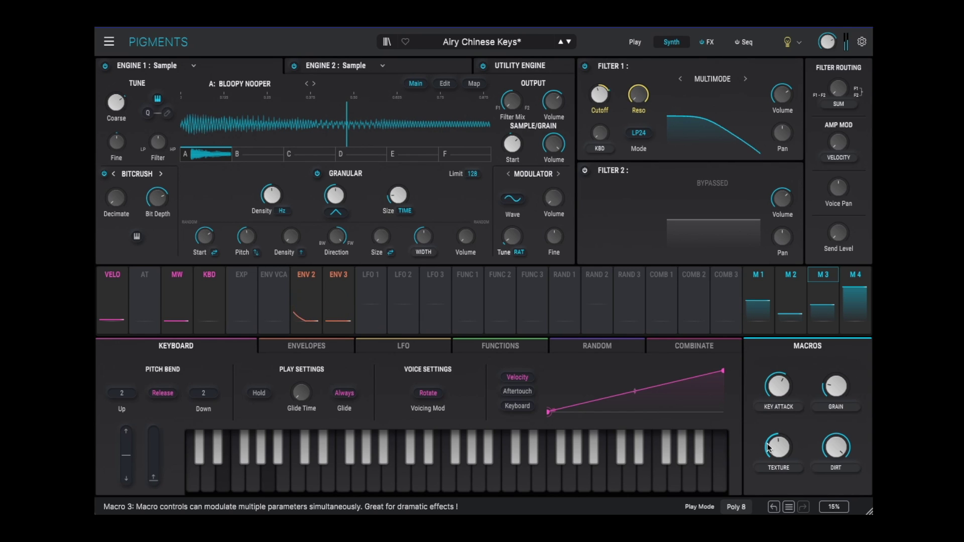
Lower the Texture and Dirt macros of the Airy Chinese Keys preset and adjust its Grain macro
mouse_move(779, 446)
left_click_drag(778, 446, 778, 454)
left_click_drag(836, 446, 836, 461)
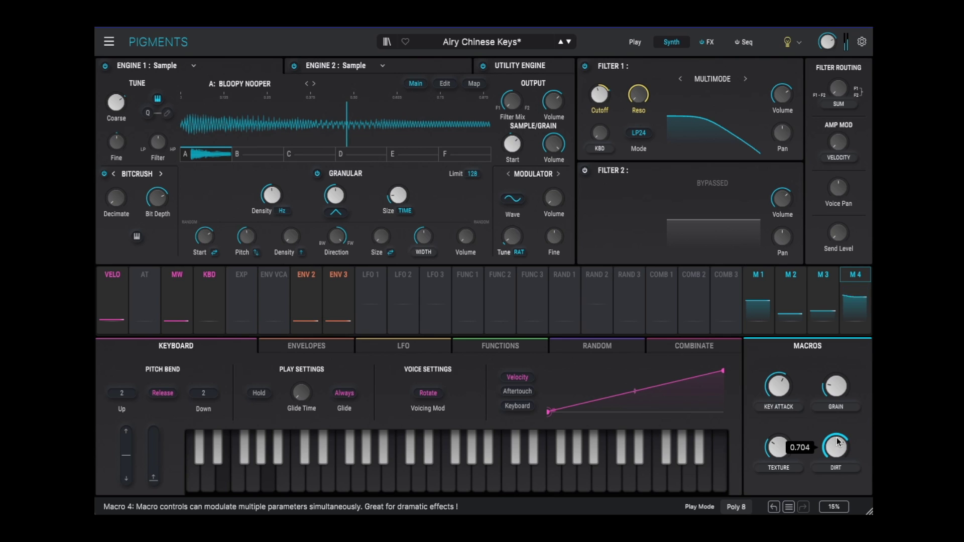
left_click_drag(836, 386, 784, 384)
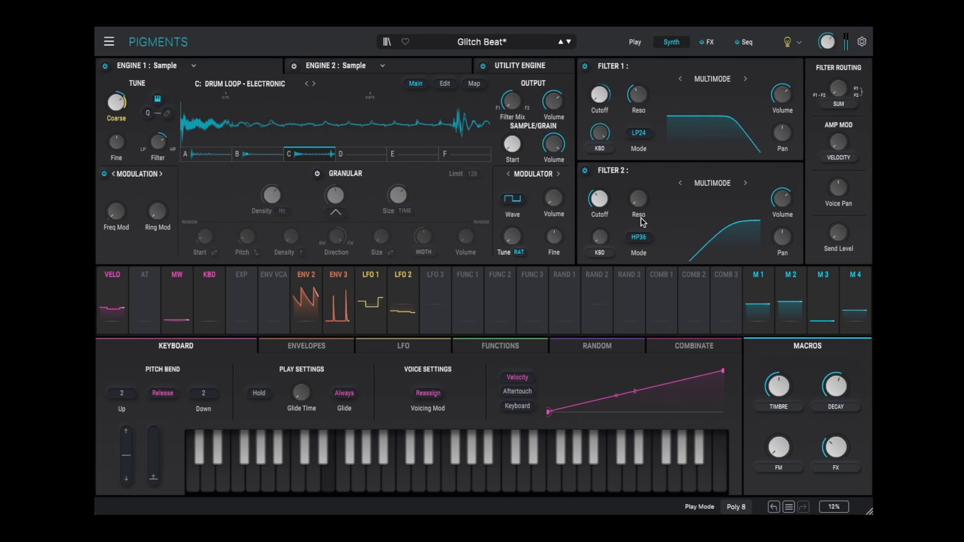
Lower the Timbre macro of the Glitch Beat preset, and show the Quantum Leaps preset in the Synth view
mouse_move(777, 388)
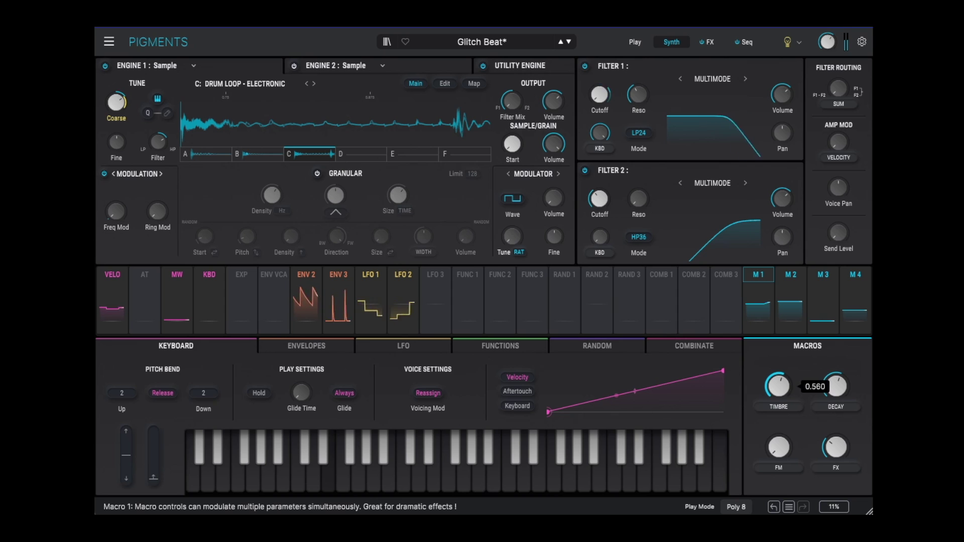
left_click_drag(777, 388, 777, 434)
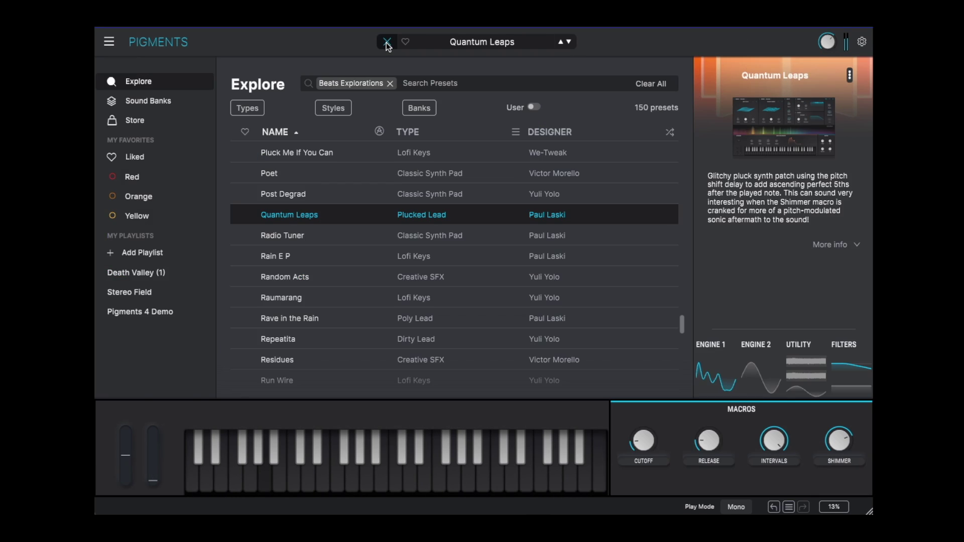
left_click(387, 43)
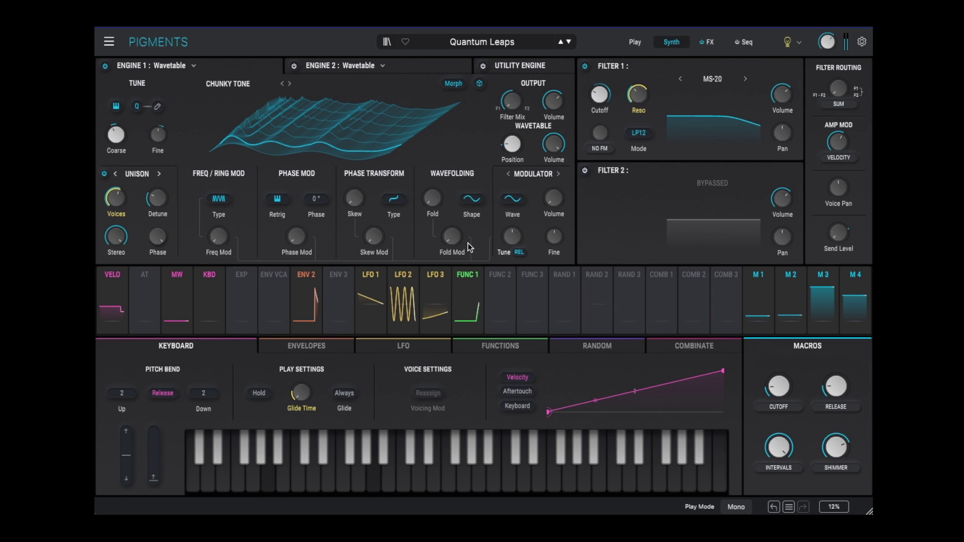